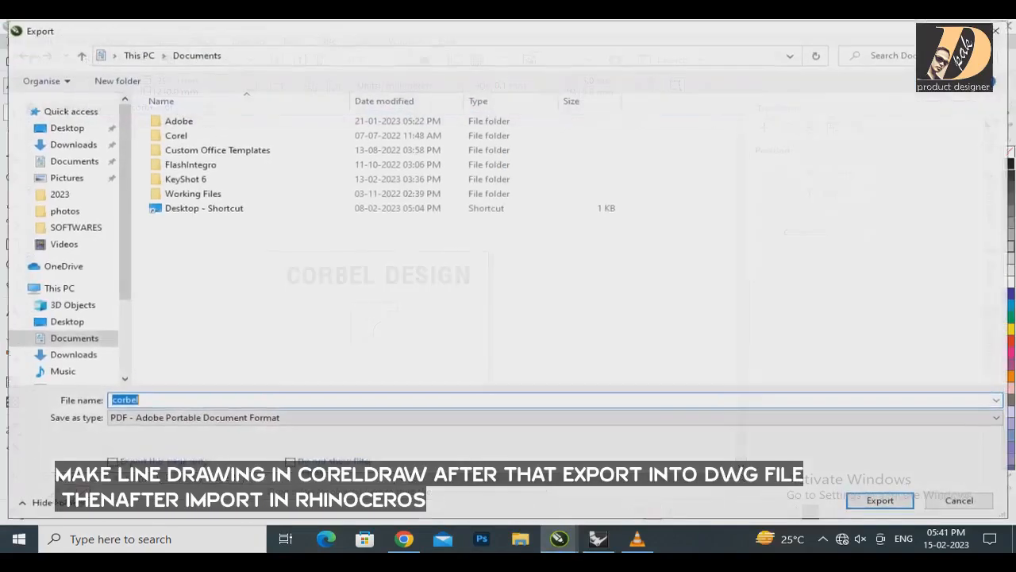
Examine the corbel profile outline below the CORBEL DESIGN title
key("Escape")
scroll(389, 318, "up", 3)
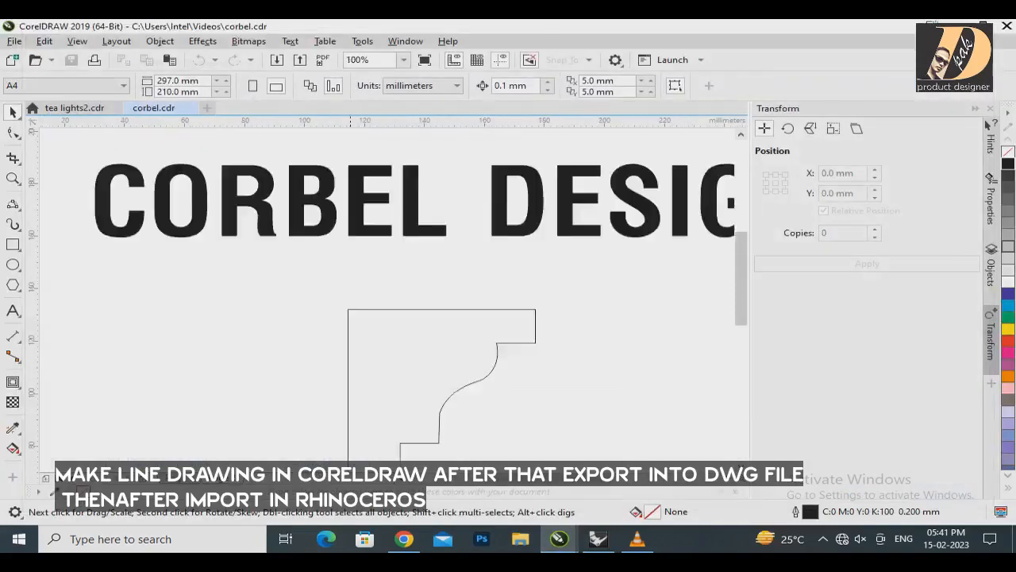
scroll(389, 318, "down", 3)
left_click(409, 322)
scroll(413, 322, "up", 2)
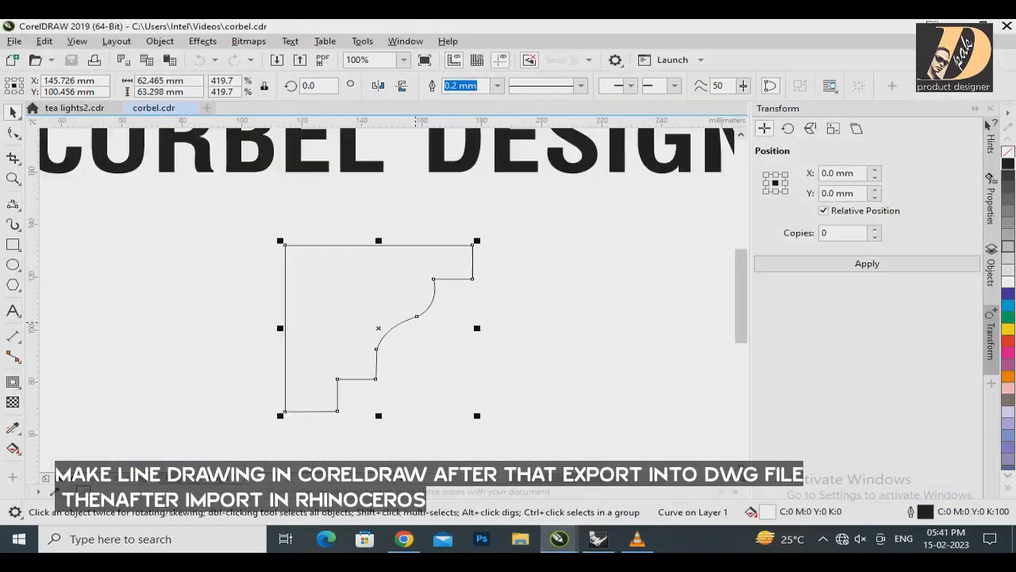
scroll(412, 322, "down", 2)
key("Escape")
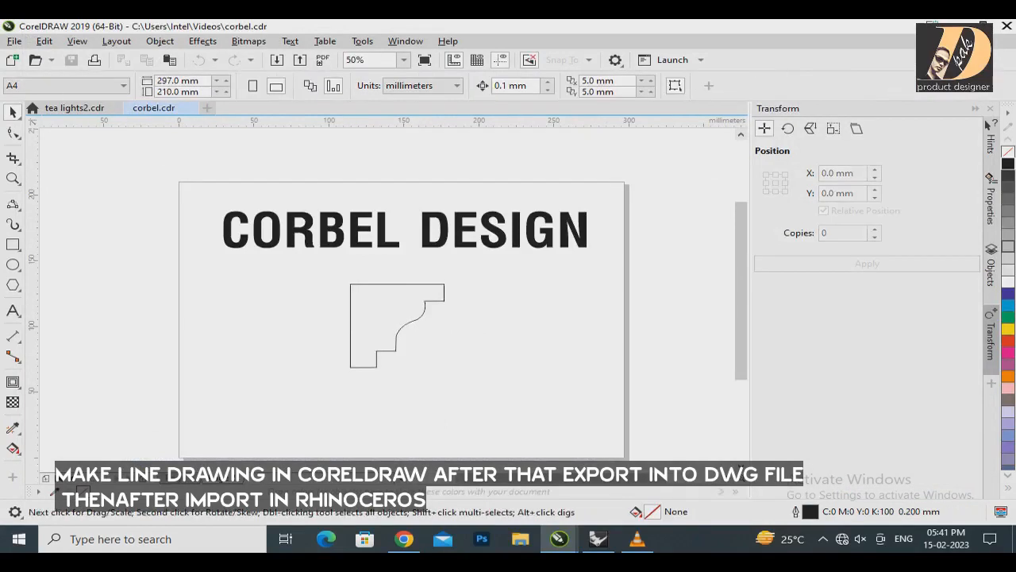
Export the drawing as corbel in DWG - AutoCAD format to Documents, using inches as export units and text as curves
key("alt+f")
key("Return")
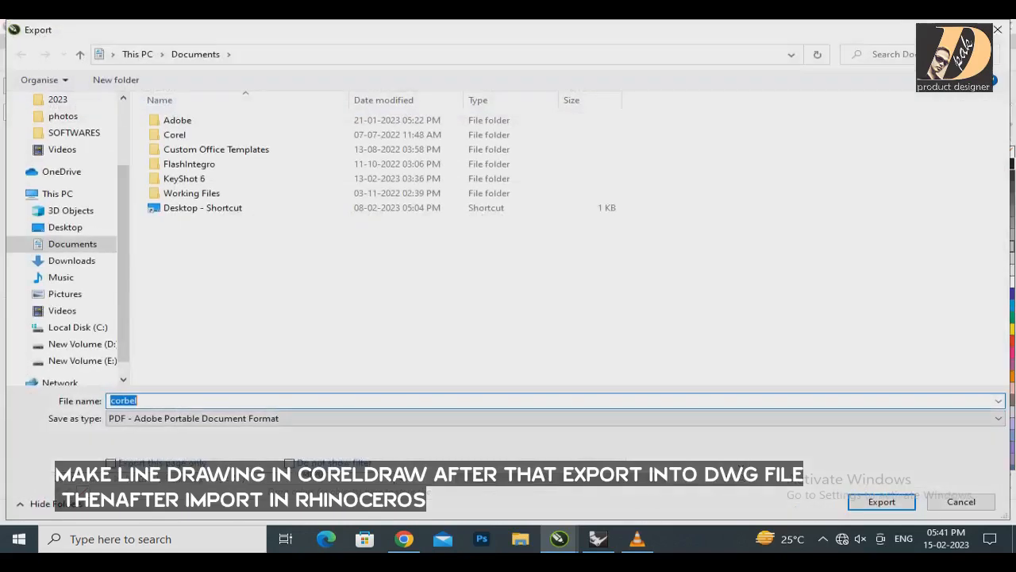
key("Tab")
key("alt+Down")
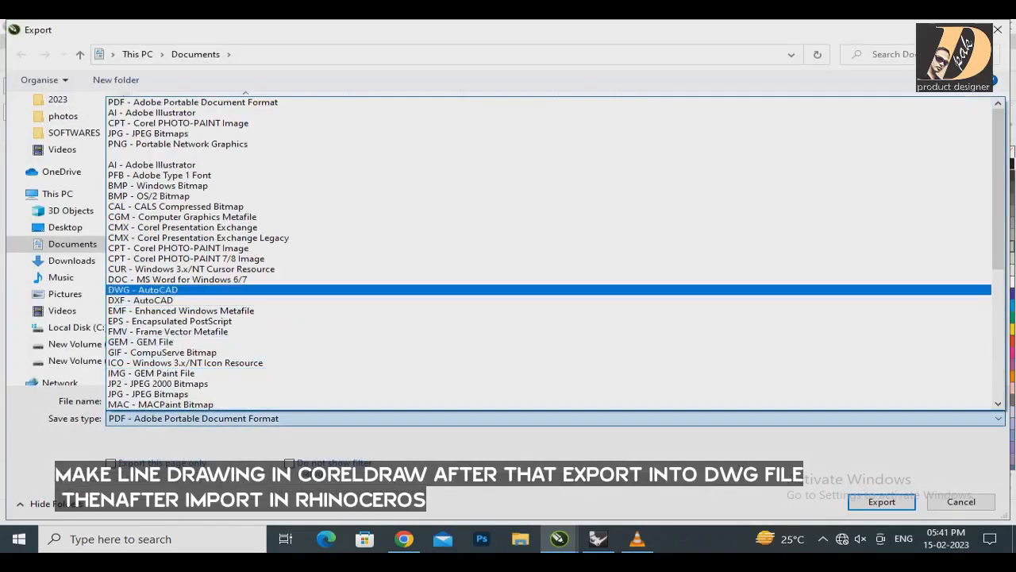
left_click(143, 289)
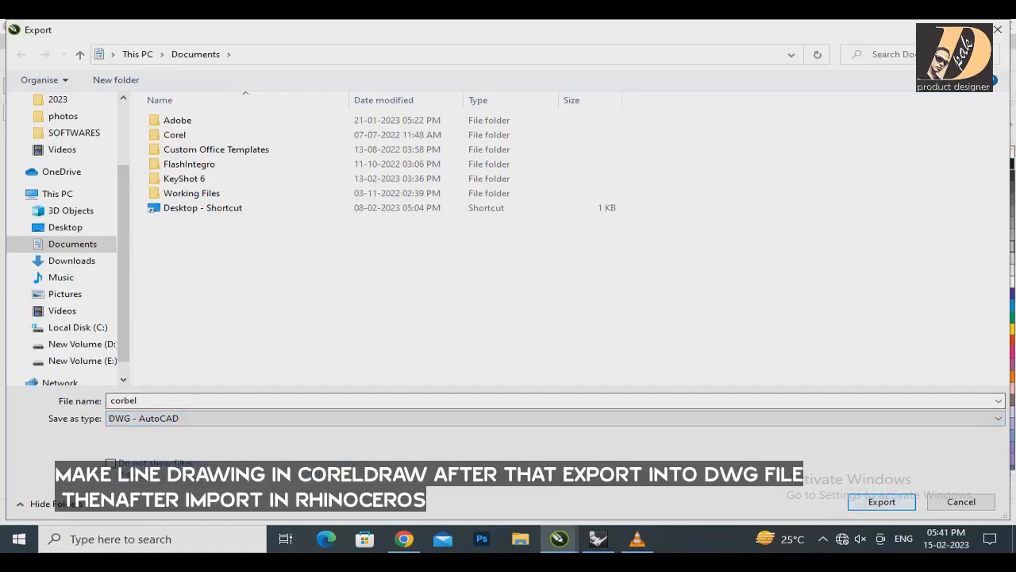
key("Return")
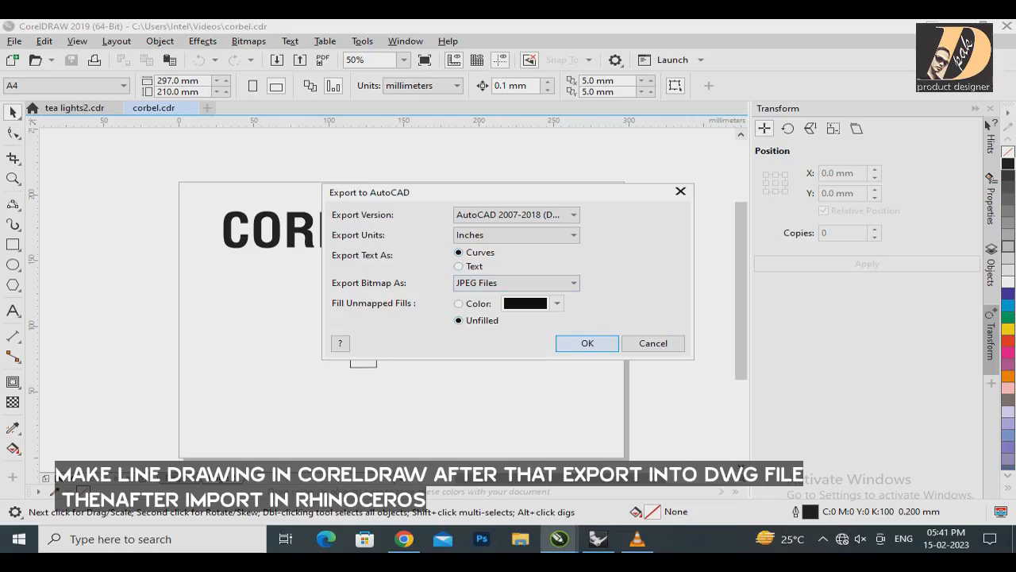
left_click(599, 343)
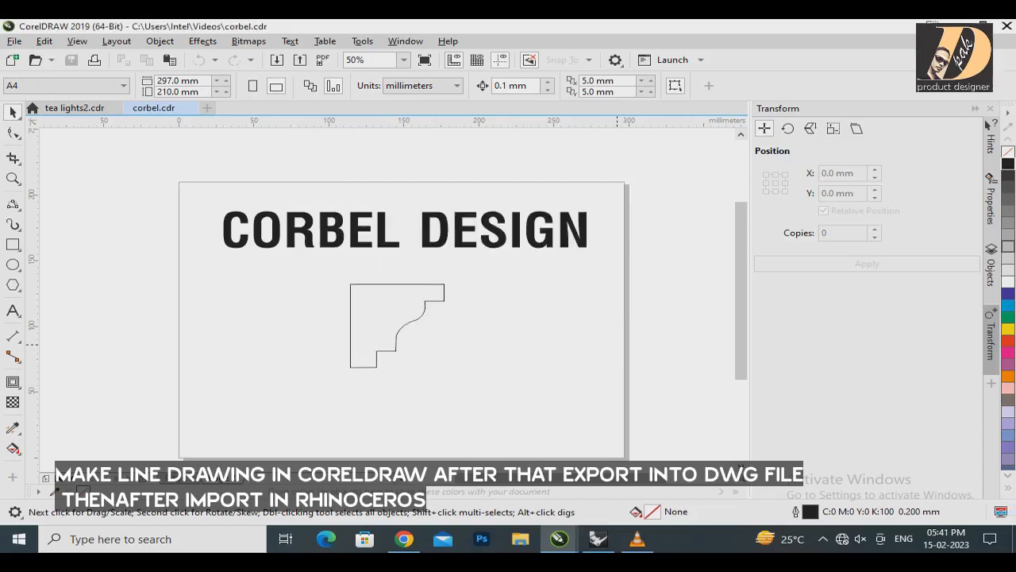
scroll(432, 308, "down", 2)
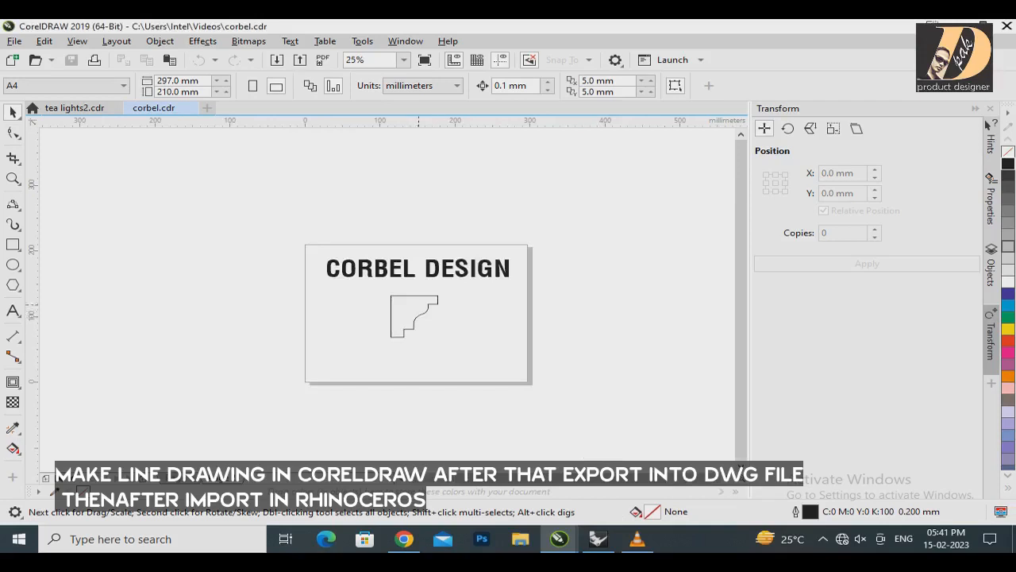
scroll(368, 294, "up", 2)
scroll(336, 304, "down", 2)
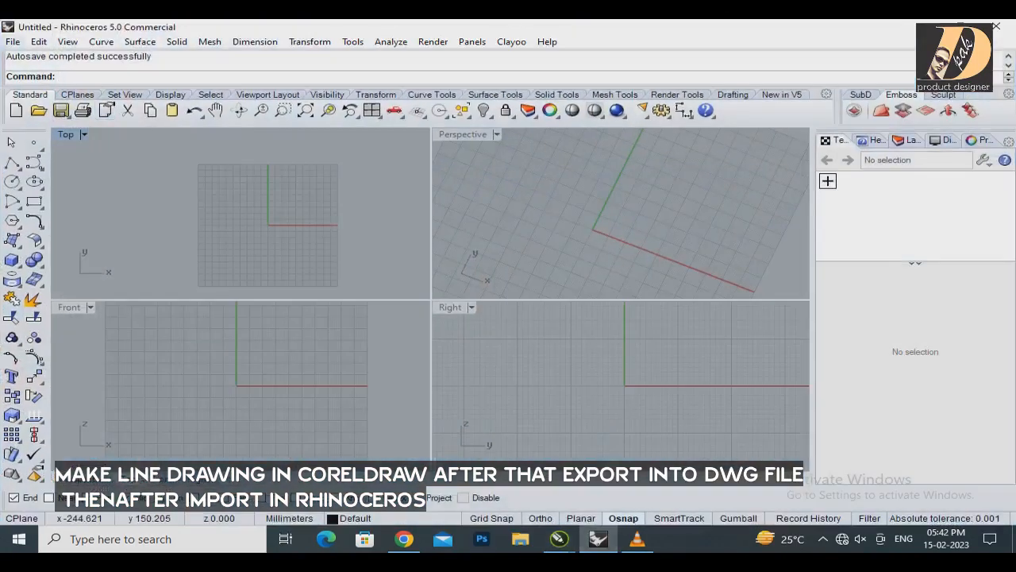
left_click(12, 41)
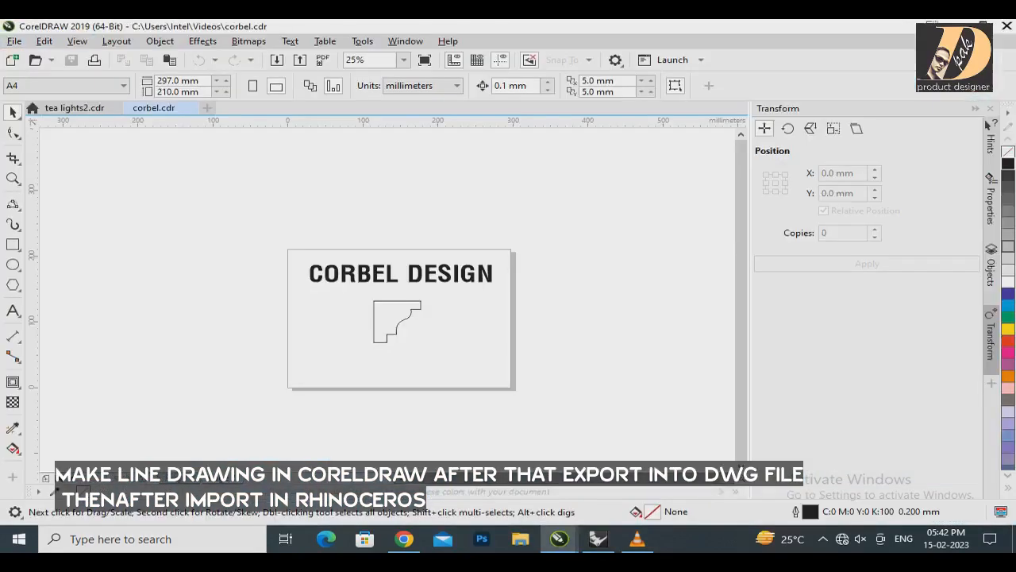
left_click(15, 41)
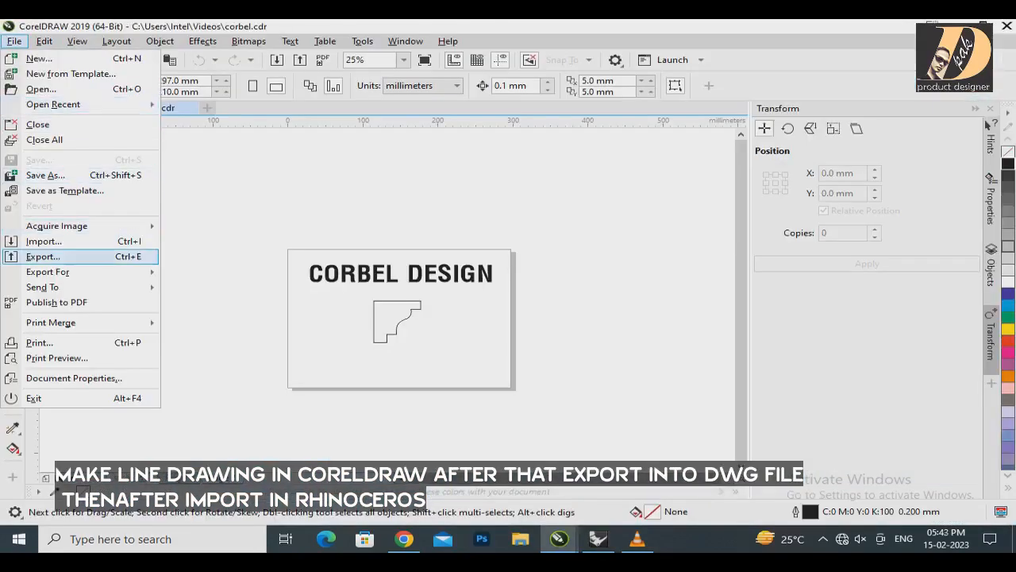
left_click(43, 257)
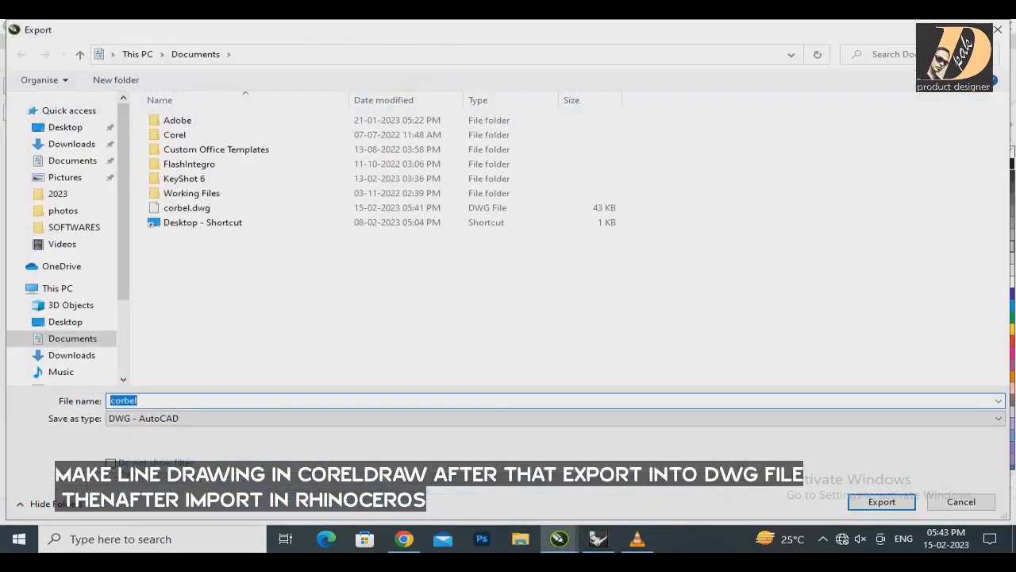
left_click(961, 501)
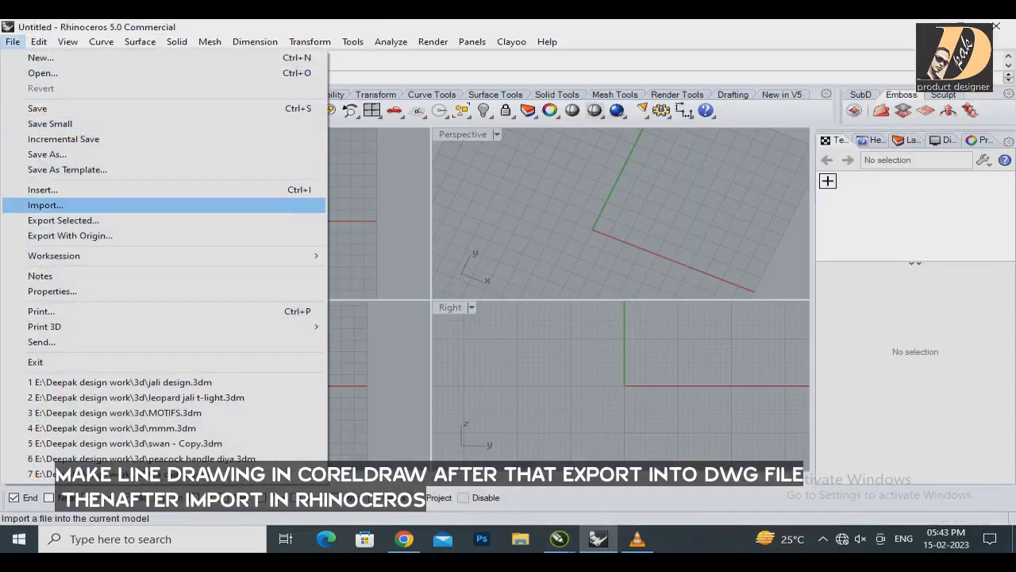
Switch to Rhinoceros and choose corbel.dwg from the Documents folder for import
left_click(40, 200)
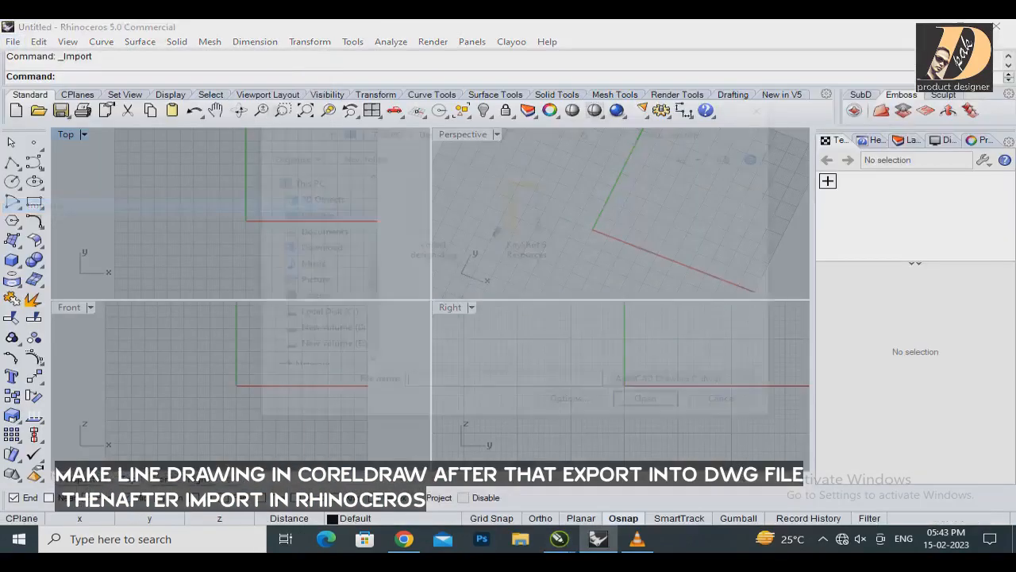
left_click(317, 230)
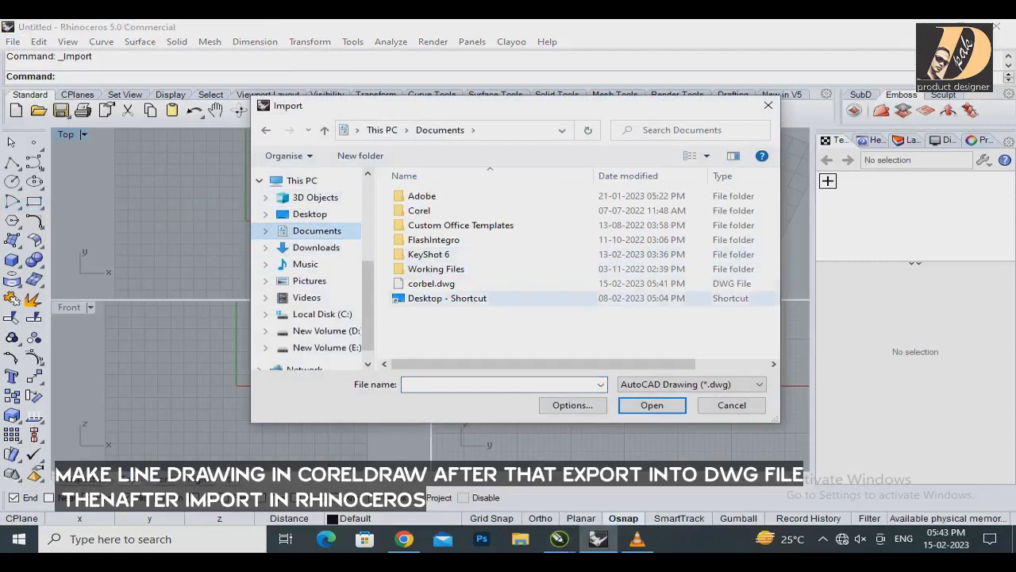
double_click(431, 284)
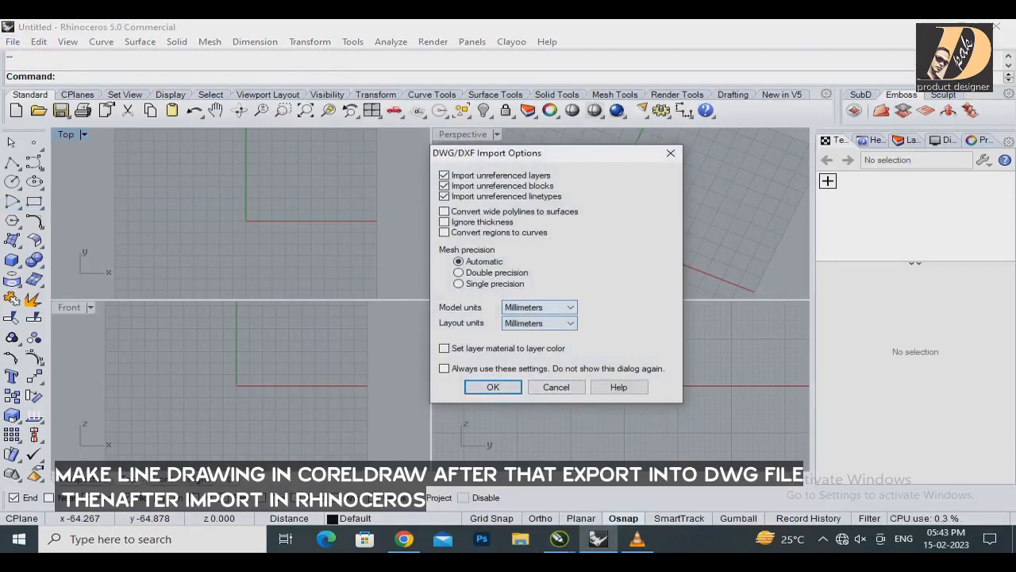
Set both the model units and layout units to Inches and import the DWG drawing
left_click(539, 307)
left_click(539, 383)
left_click(539, 323)
left_click(540, 399)
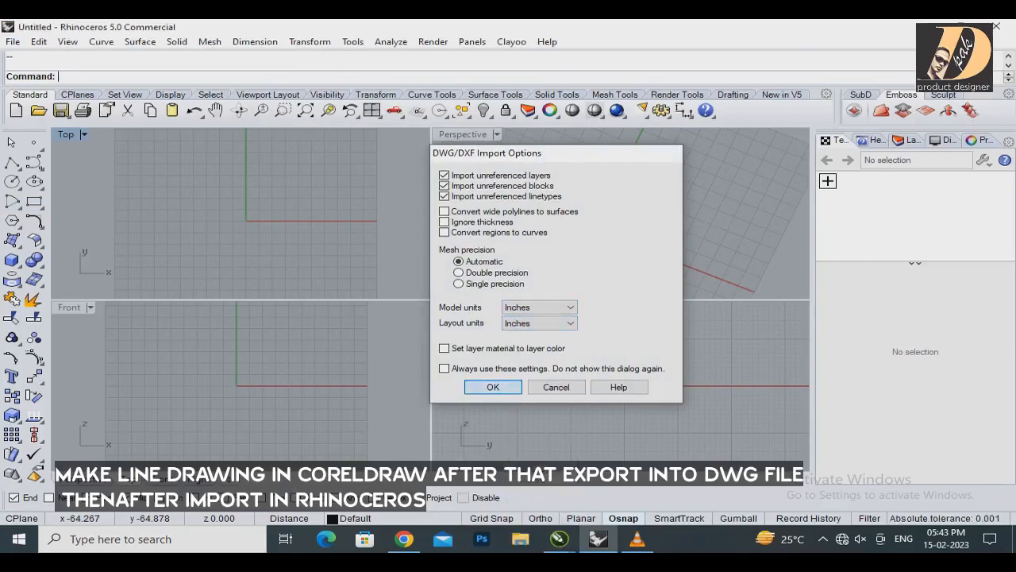
left_click(493, 386)
scroll(243, 214, "down", 8)
scroll(205, 193, "up", 6)
scroll(209, 214, "down", 4)
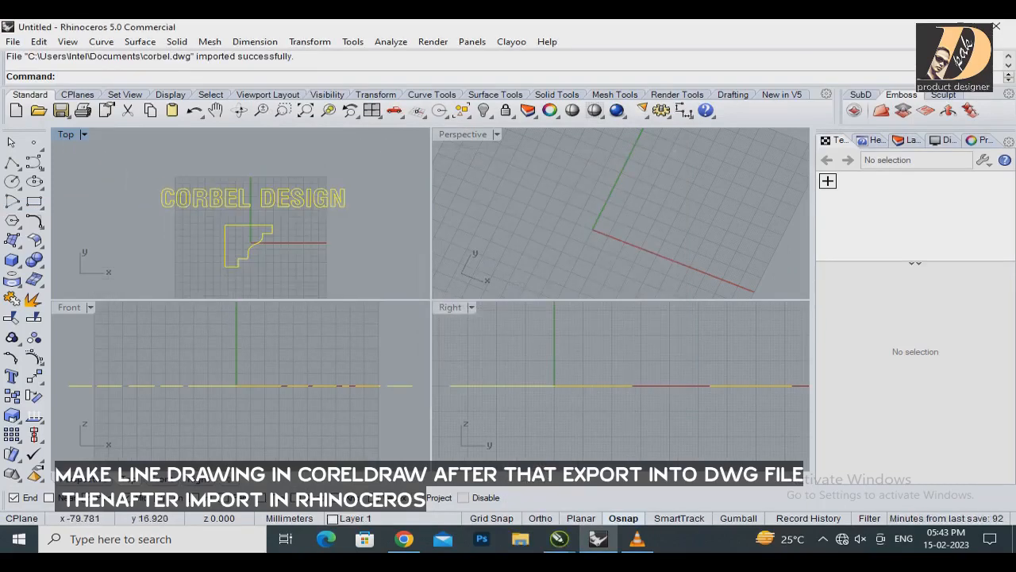
key("Escape")
Extrude the corbel profile curve 1 inch into a solid with ExtrudeCrv
left_click(256, 241)
scroll(254, 234, "up", 4)
scroll(245, 229, "down", 2)
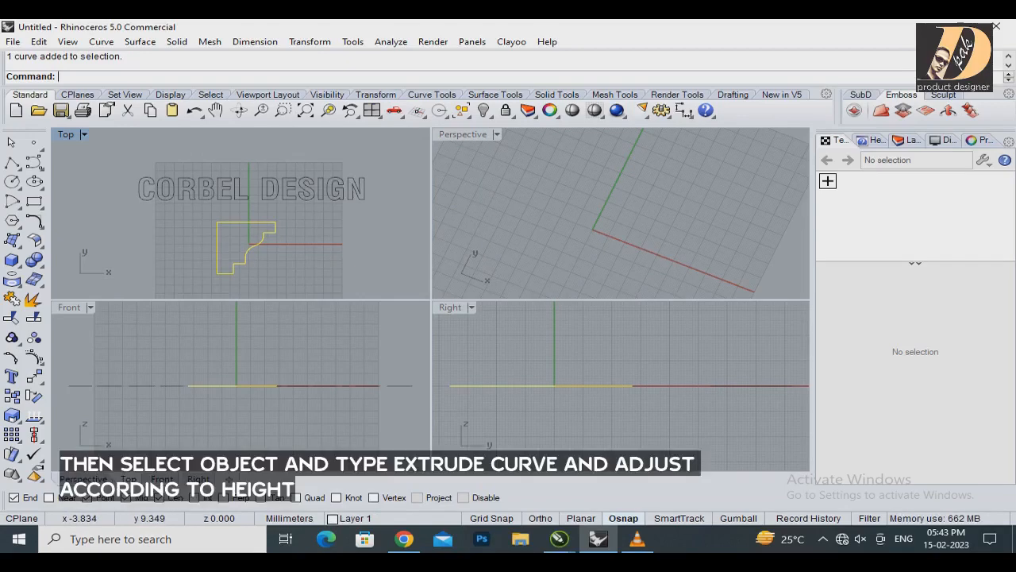
type("E")
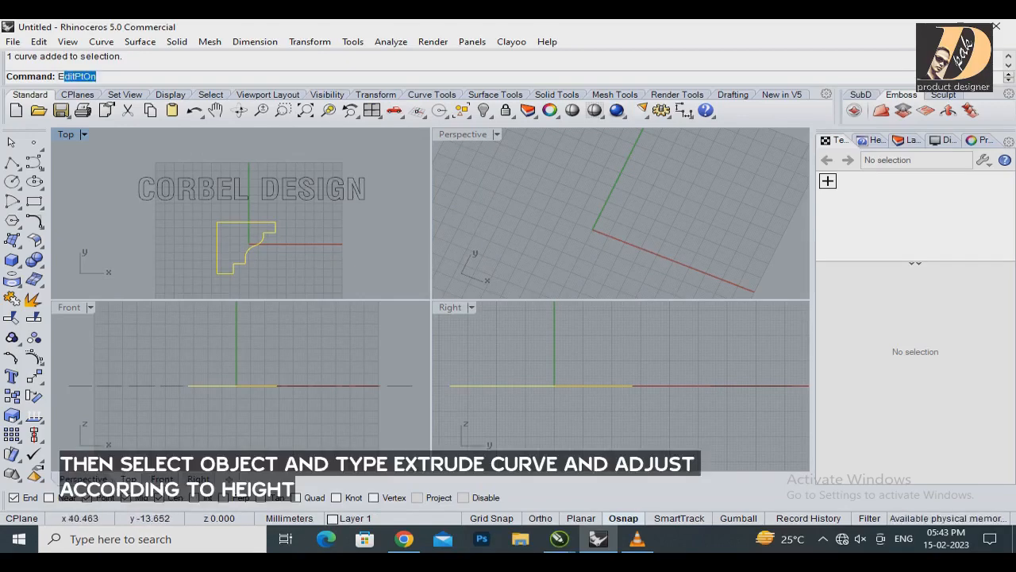
type("x")
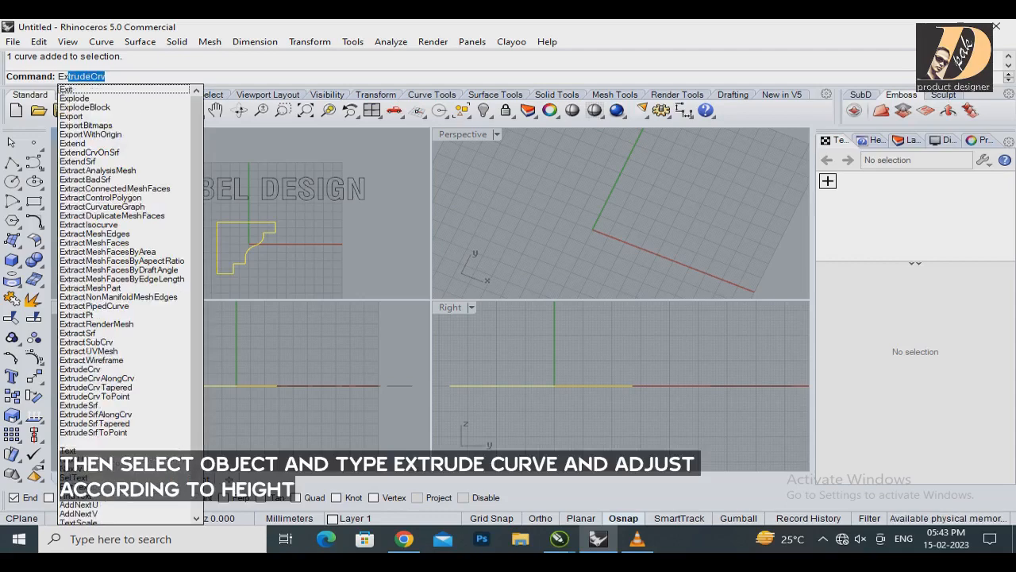
type("tru")
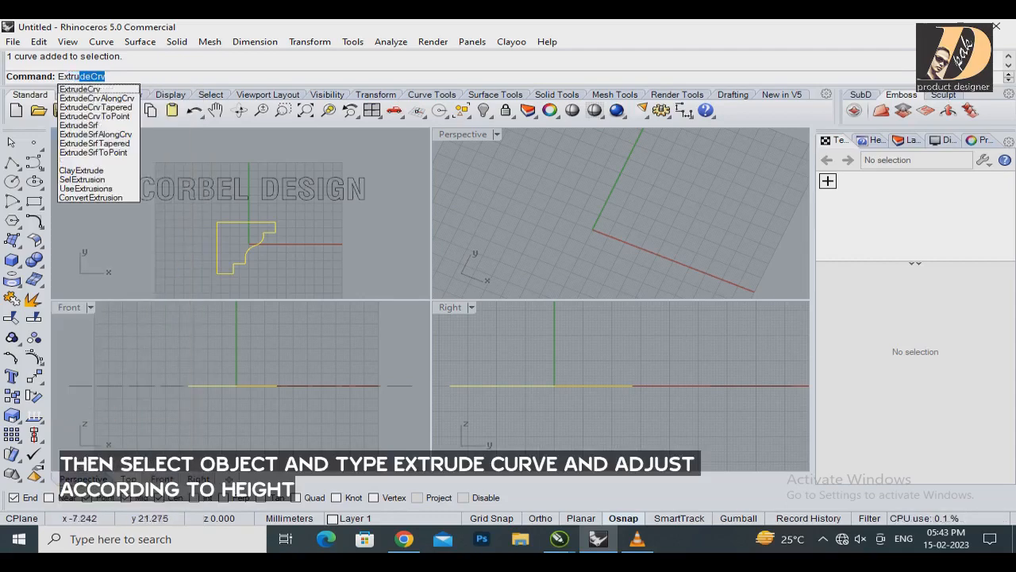
type("de")
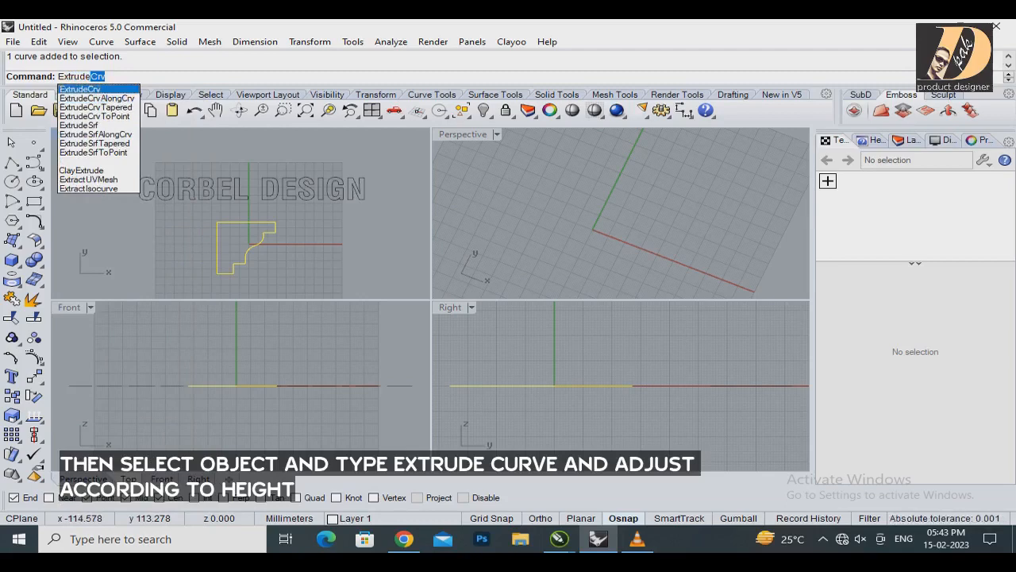
key("Return")
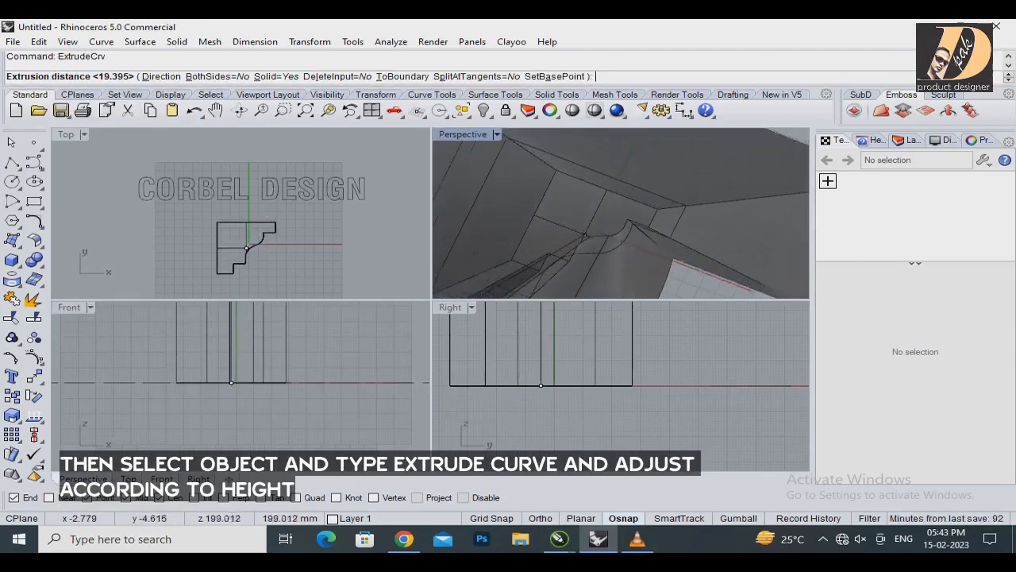
scroll(217, 397, "up", 3)
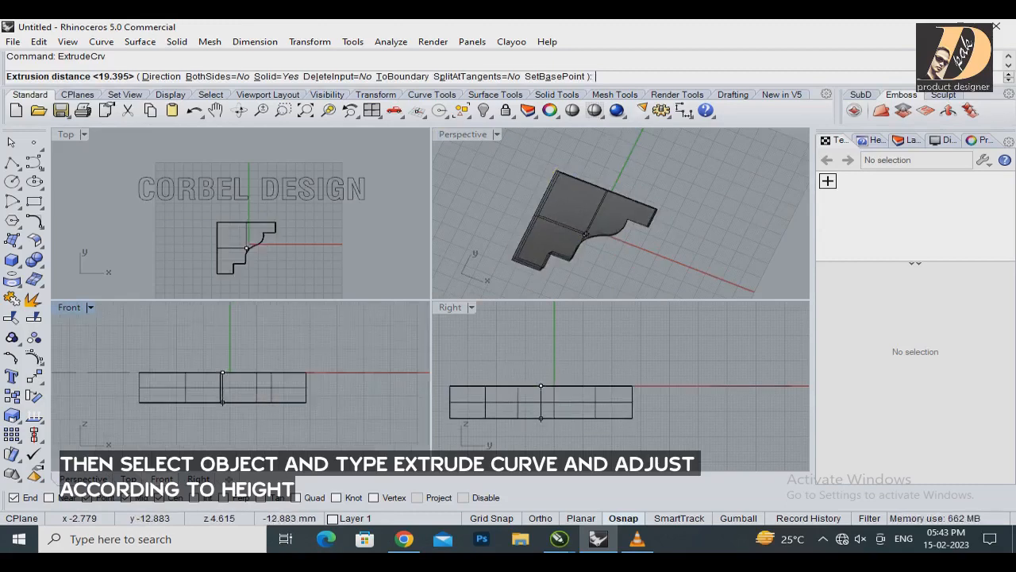
scroll(226, 406, "down", 3)
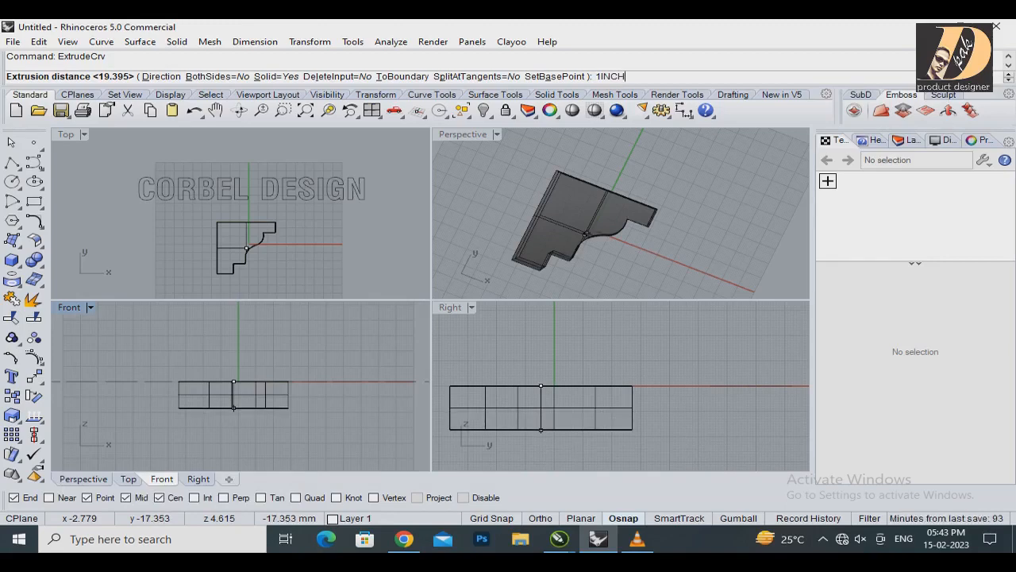
key("Return")
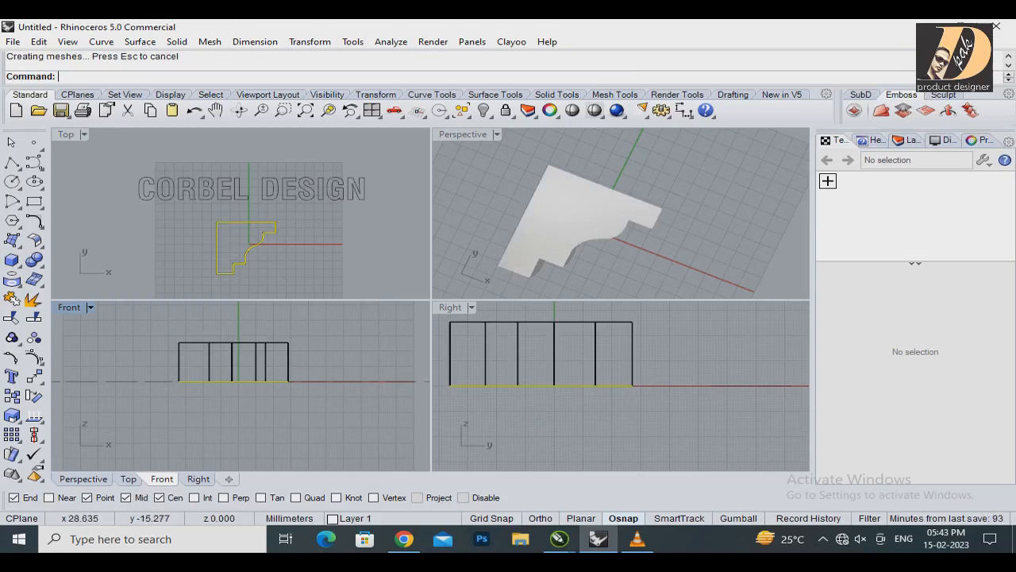
Maximize the Perspective viewport and examine the extruded corbel from several angles
left_click(668, 287)
left_click(567, 215)
right_click_drag(666, 264, 649, 149)
left_click(652, 230)
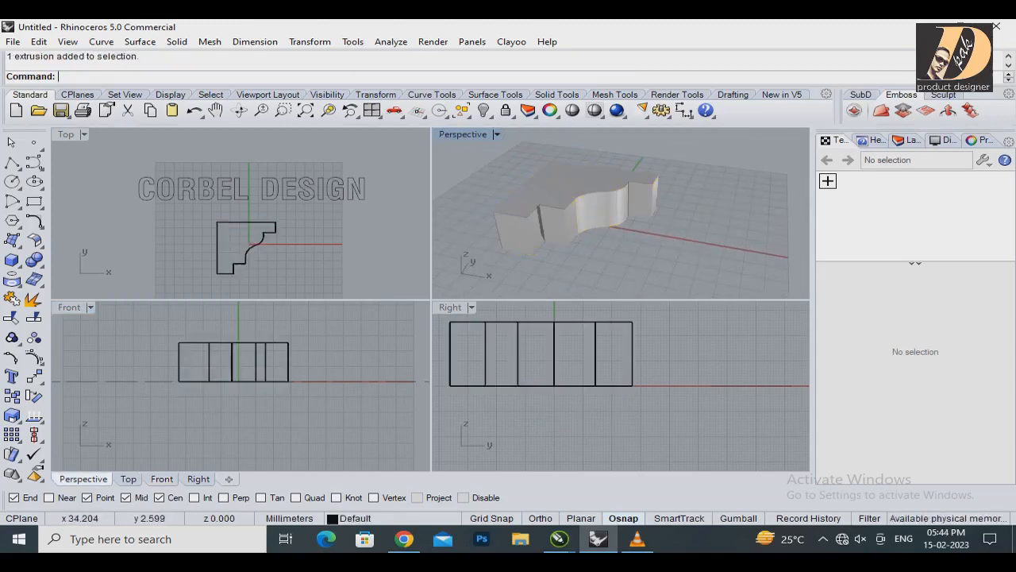
double_click(464, 135)
scroll(460, 315, "down", 5)
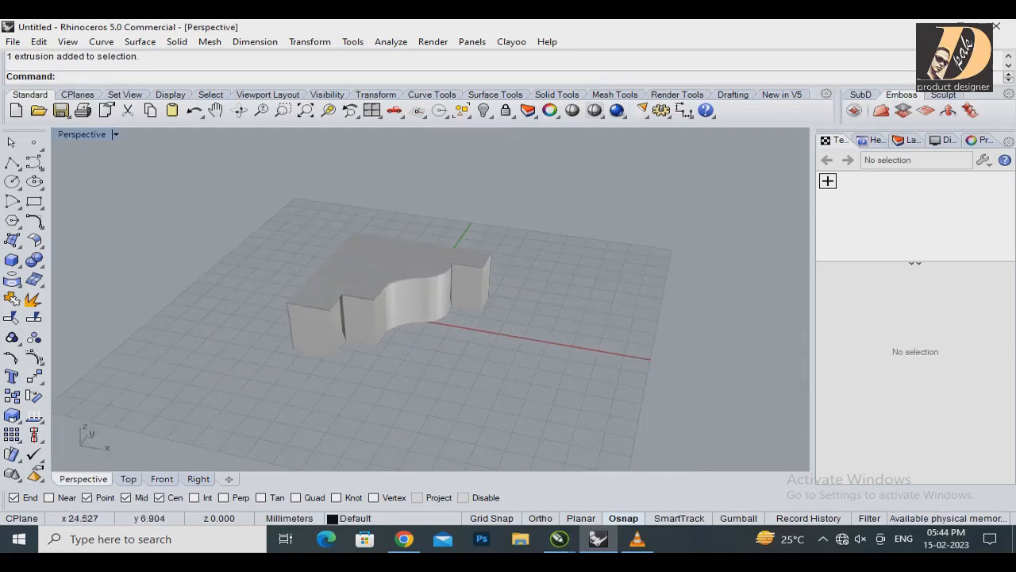
right_click_drag(460, 262, 508, 358)
Preview the corbel in Rendered display mode and return the Perspective viewport to Shaded
left_click(116, 134)
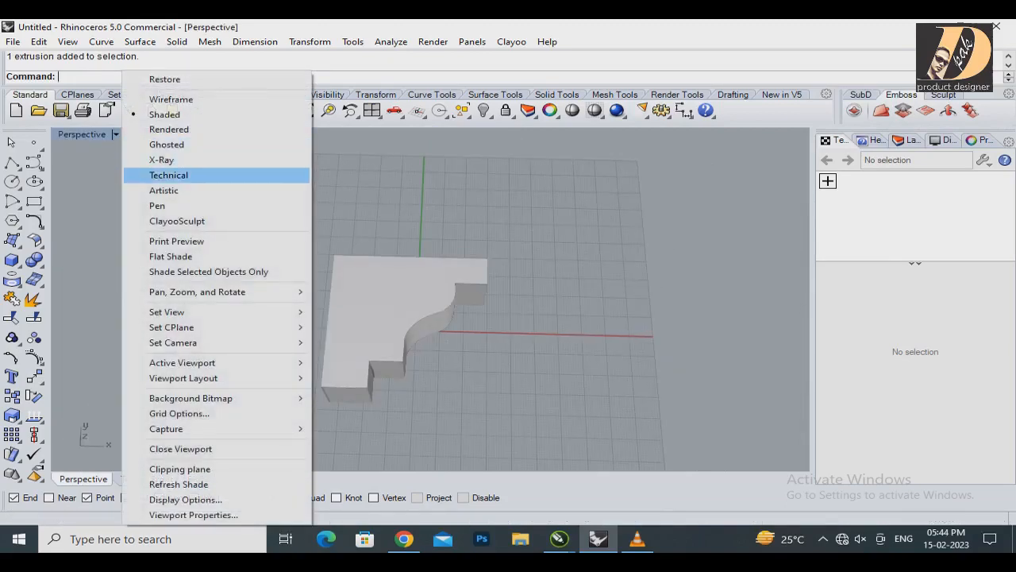
left_click(167, 130)
right_click_drag(510, 347, 575, 357)
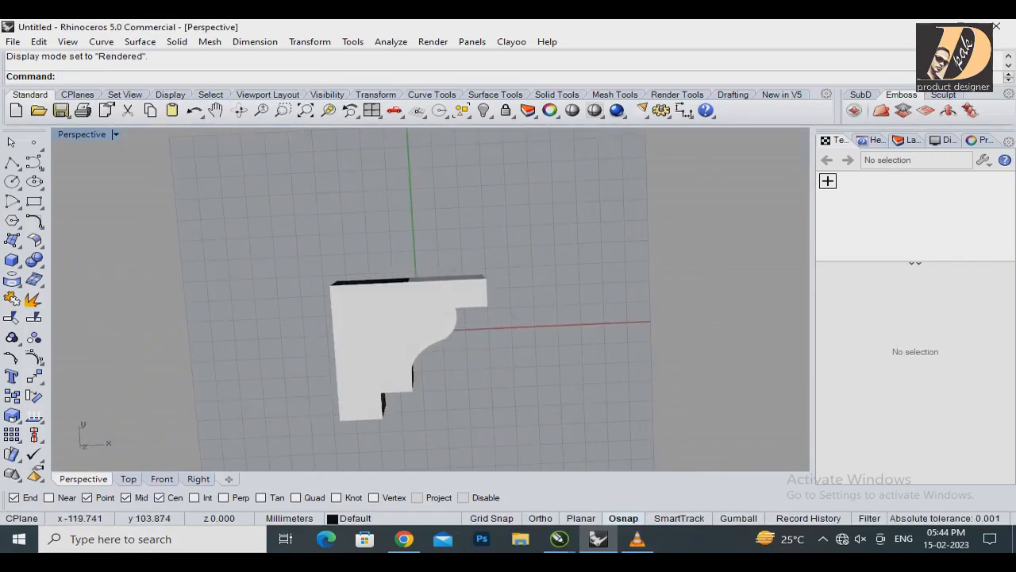
left_click(115, 134)
left_click(164, 114)
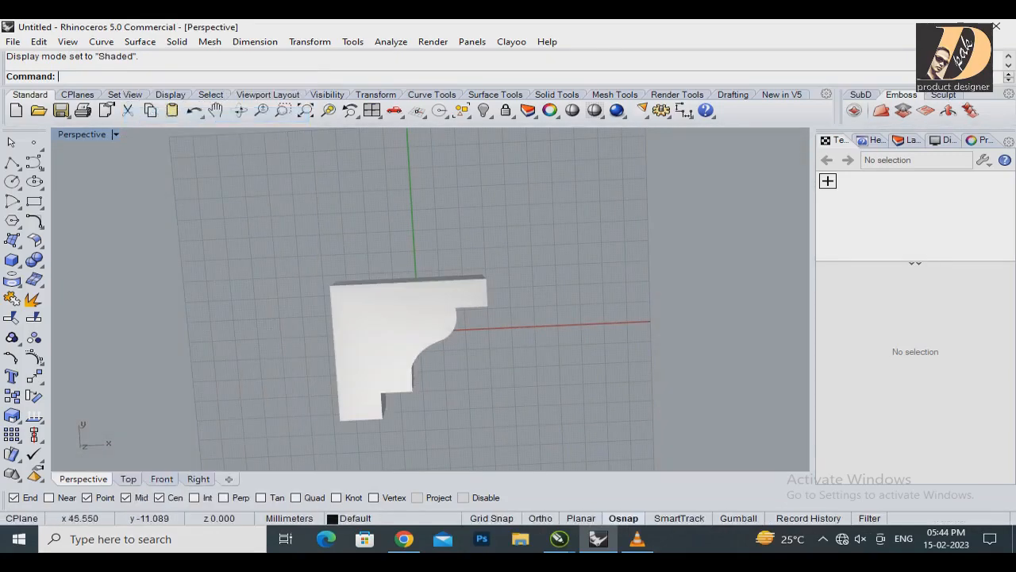
mouse_move(573, 362)
right_mouse_down()
mouse_move(520, 254)
mouse_move(548, 214)
mouse_move(584, 286)
mouse_move(588, 365)
mouse_move(476, 262)
mouse_move(468, 214)
mouse_move(532, 218)
mouse_move(548, 270)
mouse_move(445, 258)
mouse_move(596, 397)
mouse_move(579, 393)
right_mouse_up()
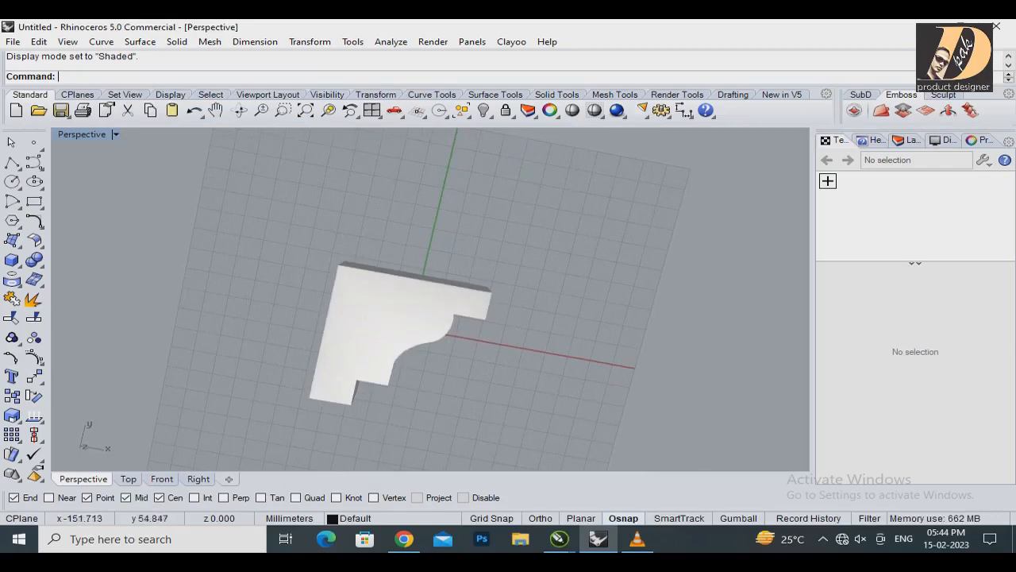
Restore the four-viewport layout to view the corbel from all sides
double_click(89, 134)
scroll(233, 316, "down", 4)
scroll(222, 341, "up", 2)
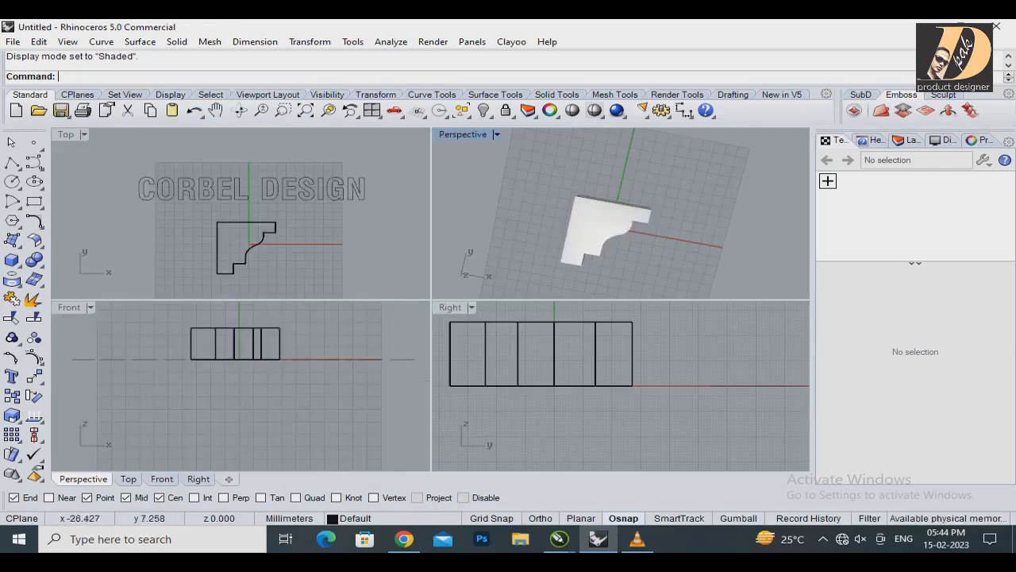
Delete the CORBEL DESIGN text curves from the Top viewport and keep the corbel profile
scroll(195, 356, "down", 4)
left_click_drag(94, 356, 394, 397)
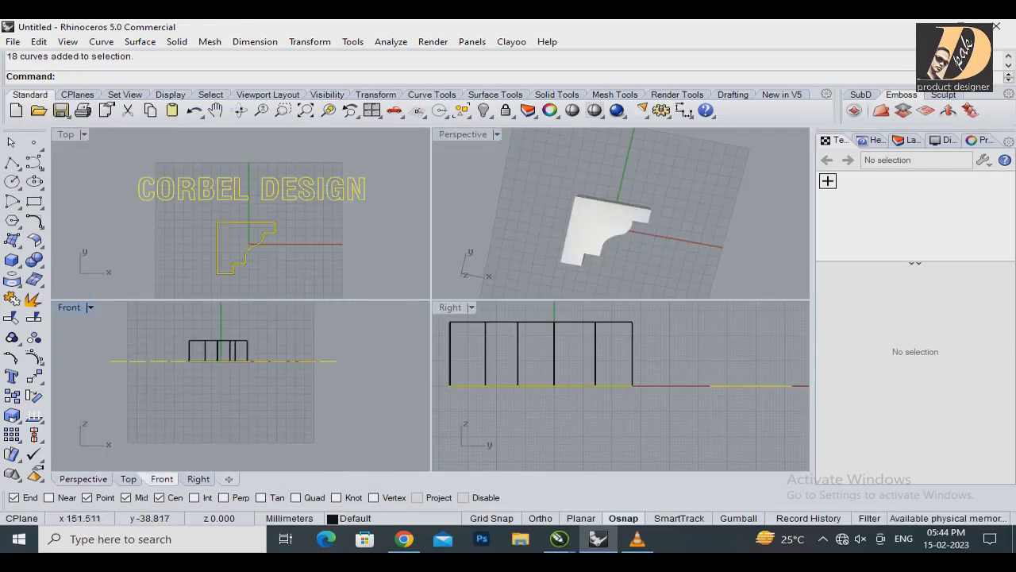
left_click(211, 215)
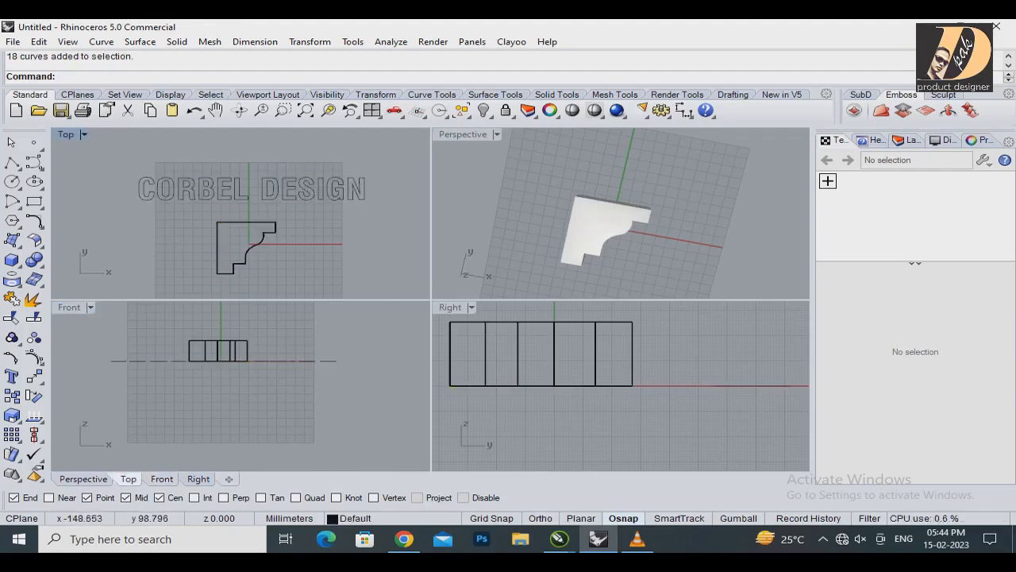
left_click_drag(249, 190, 382, 206)
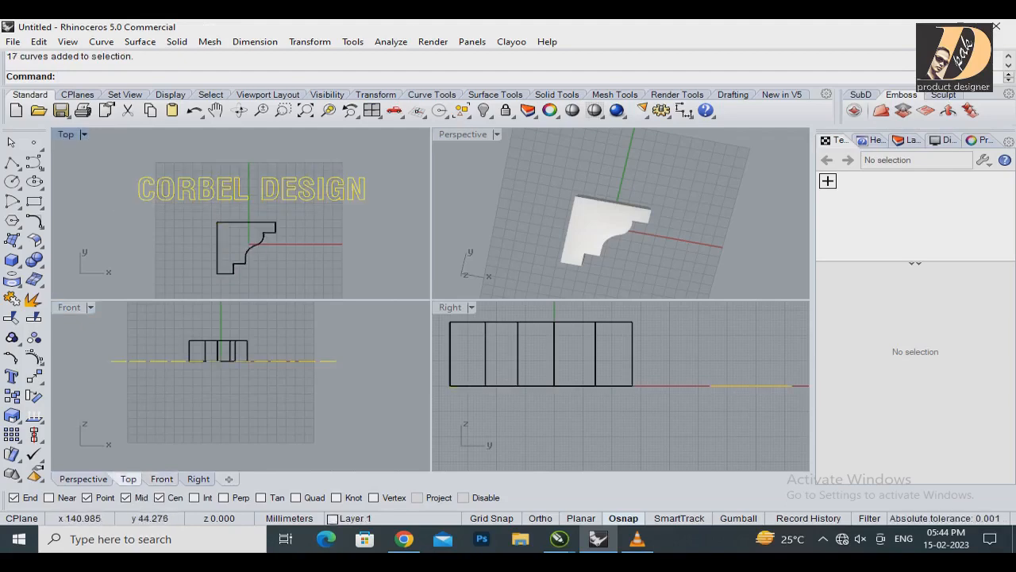
key("Delete")
Try to offset the corbel extrusion's surfaces by 0.6 with OffsetSrf, using round corners and the solid option
scroll(627, 269, "up", 3)
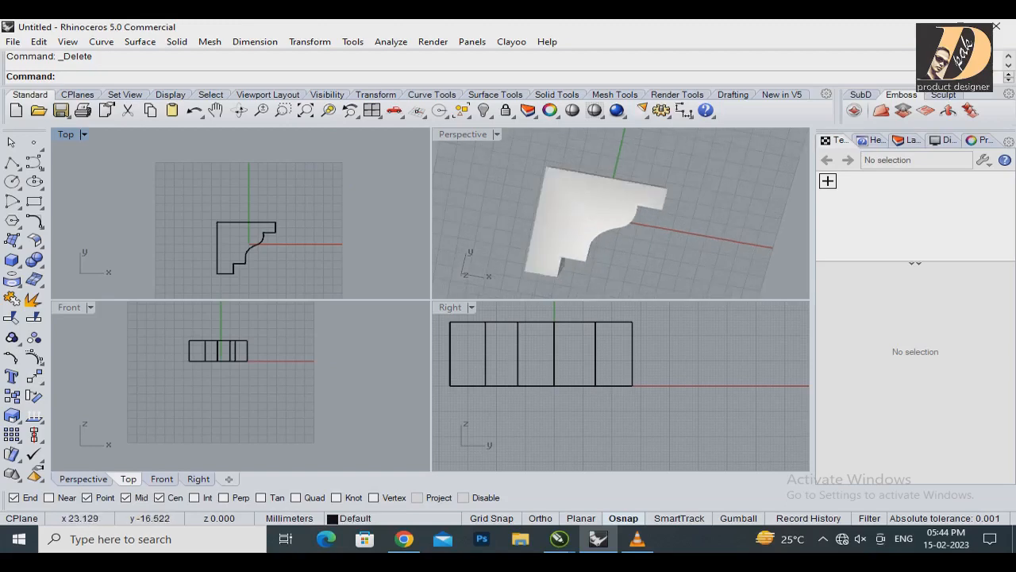
scroll(670, 271, "down", 3)
right_click_drag(712, 282, 656, 223)
scroll(611, 199, "up", 5)
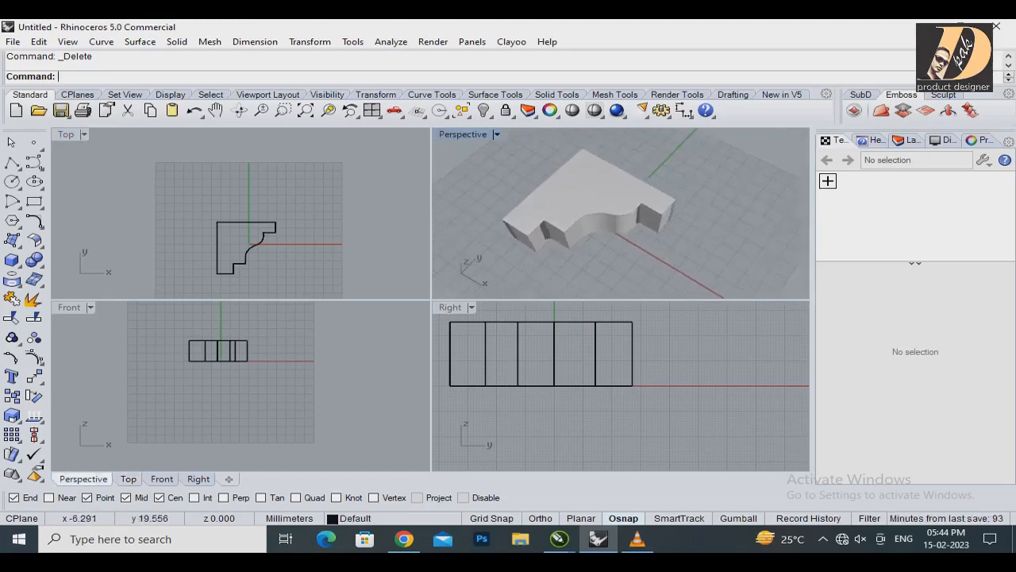
left_click(596, 199)
scroll(611, 198, "up", 2)
scroll(619, 213, "down", 3)
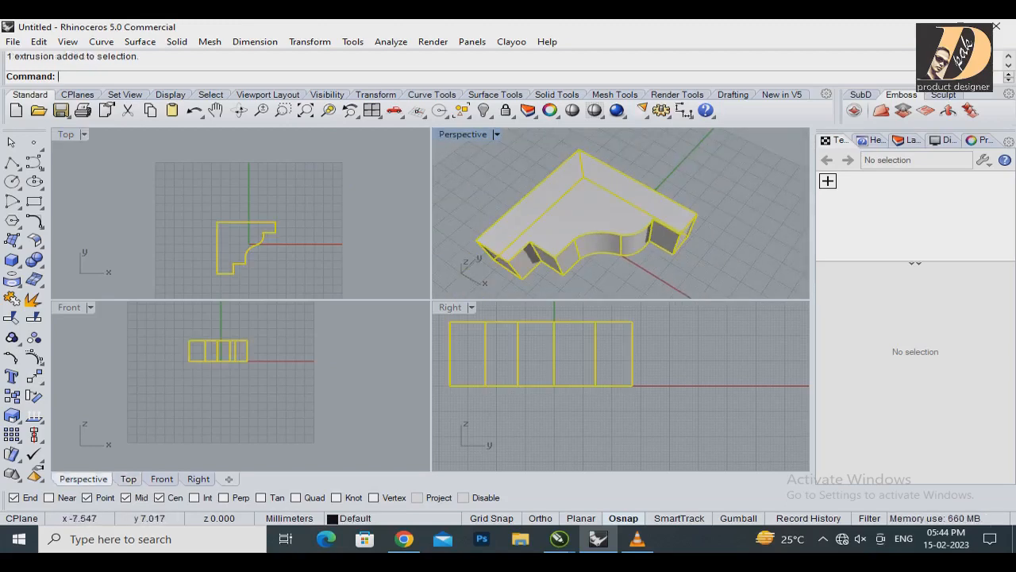
type("OffsetSrf")
key("Return")
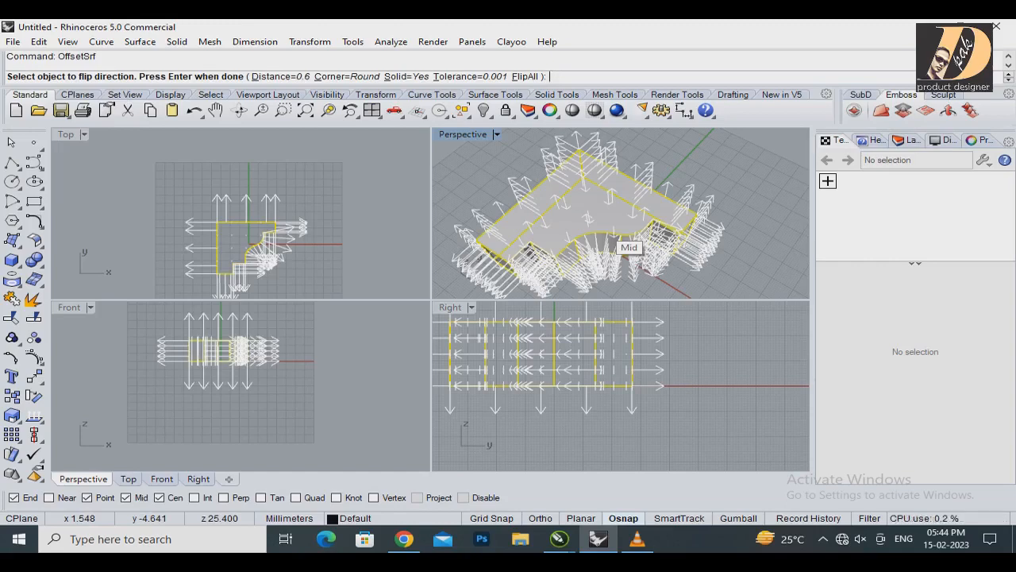
key("Return")
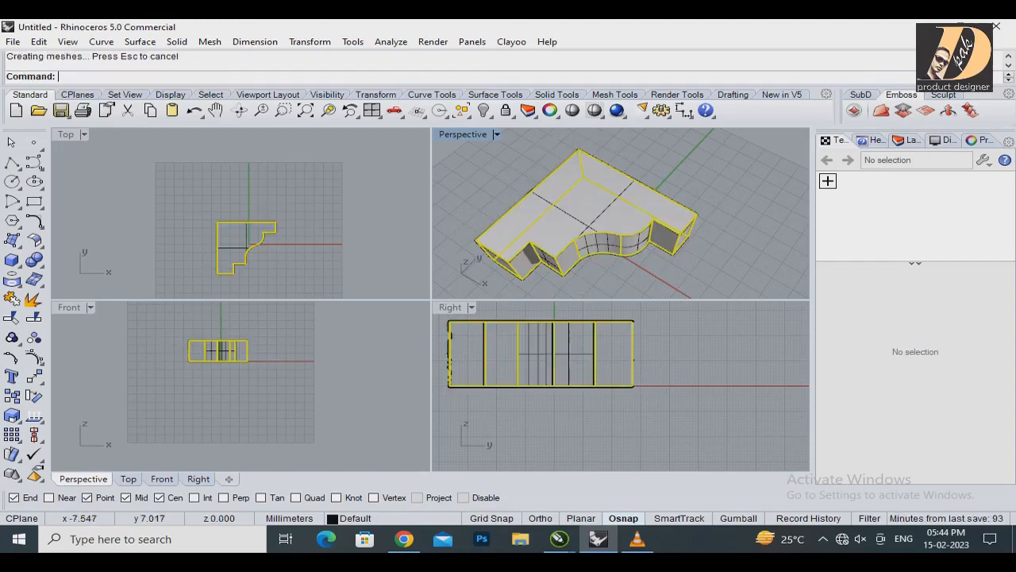
Delete the offset polysurface and the corbel extrusion
key("Escape")
scroll(634, 230, "up", 7)
left_click(637, 238)
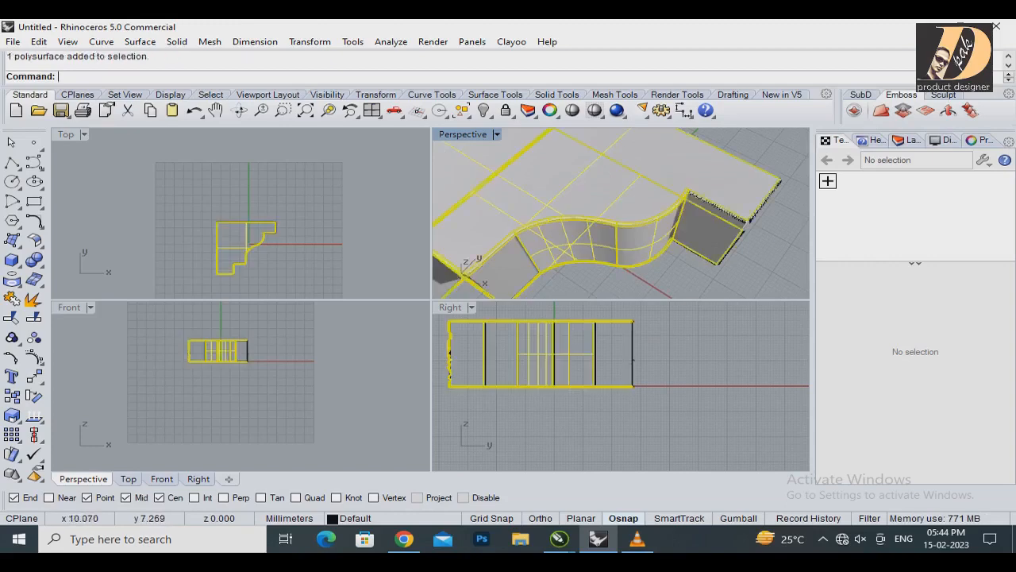
scroll(640, 236, "up", 8)
scroll(621, 212, "down", 12)
key("Delete")
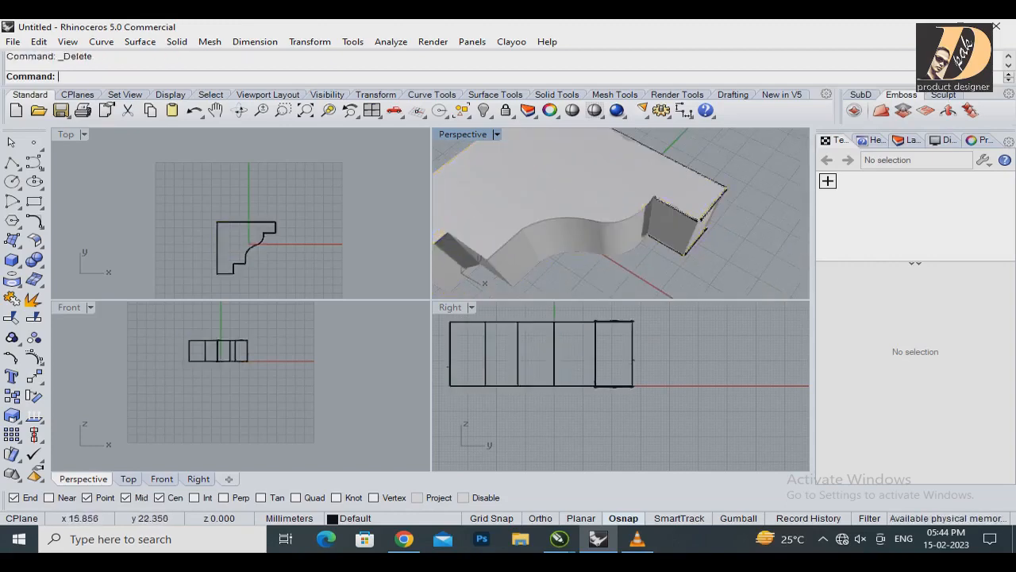
key("Delete")
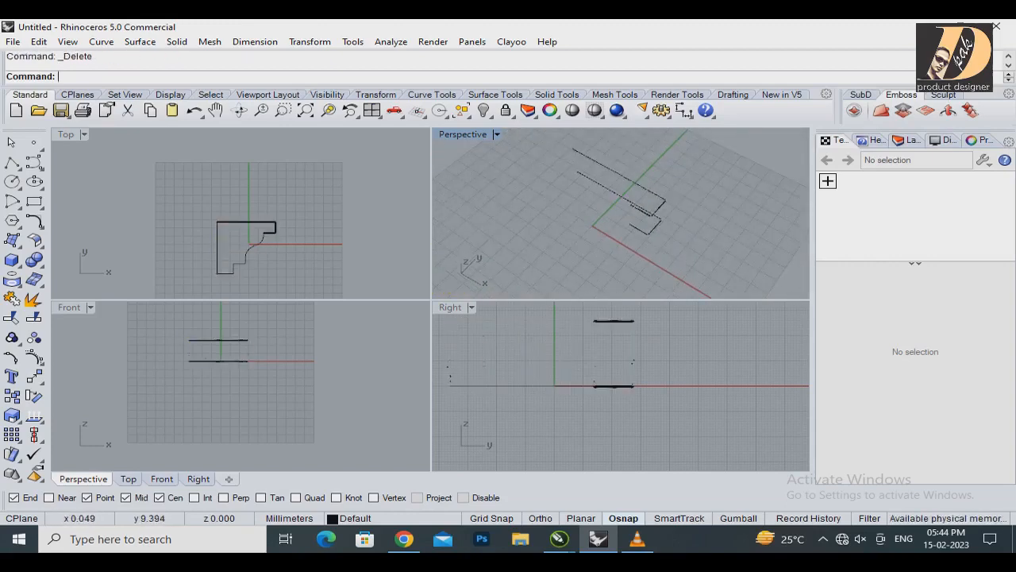
Undo the deletions and the surface offset
key("ctrl+z")
key("ctrl+z")
key("ctrl+z")
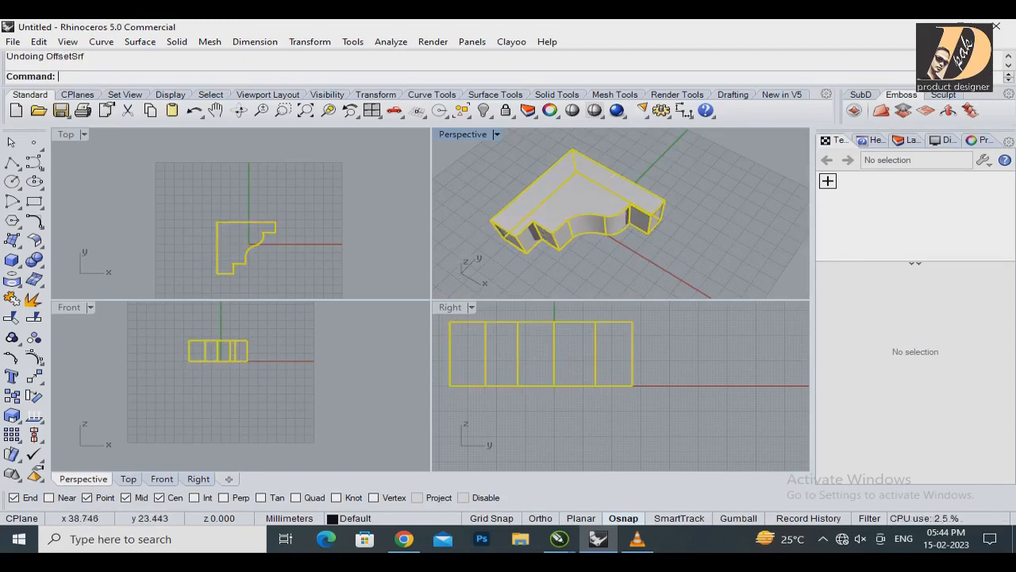
Examine the corbel extrusion's top, stepped faces and curved side from several angles in the Perspective viewport
left_click(659, 147)
left_click(612, 221)
scroll(612, 220, "up", 7)
scroll(632, 240, "down", 7)
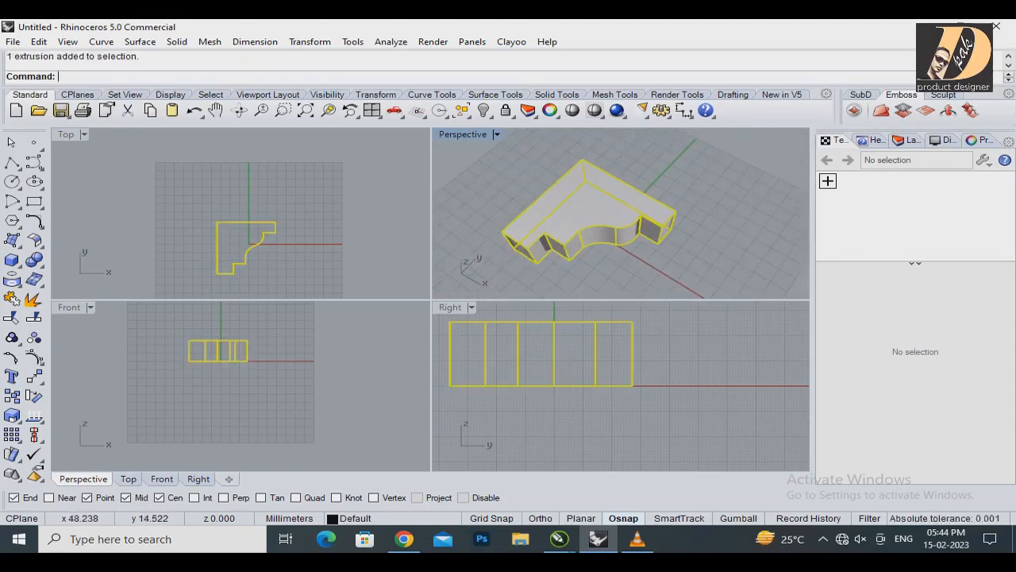
right_click_drag(782, 282, 780, 226)
key("Escape")
scroll(613, 203, "up", 9)
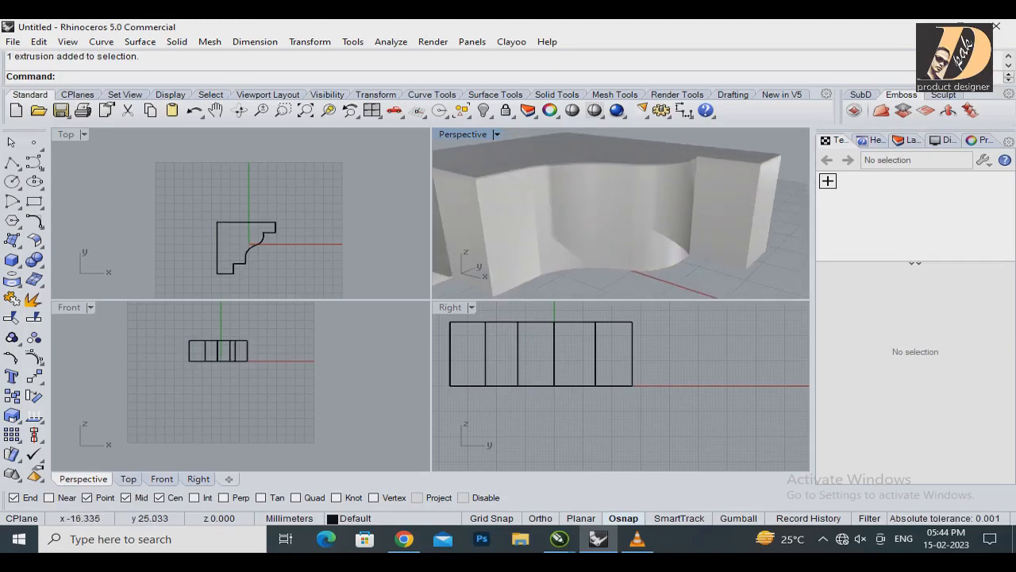
scroll(627, 214, "down", 6)
right_click_drag(707, 279, 744, 366)
Select the corbel extrusion, show its object properties and clear the selection
left_click(627, 203)
scroll(627, 203, "down", 5)
scroll(627, 203, "up", 2)
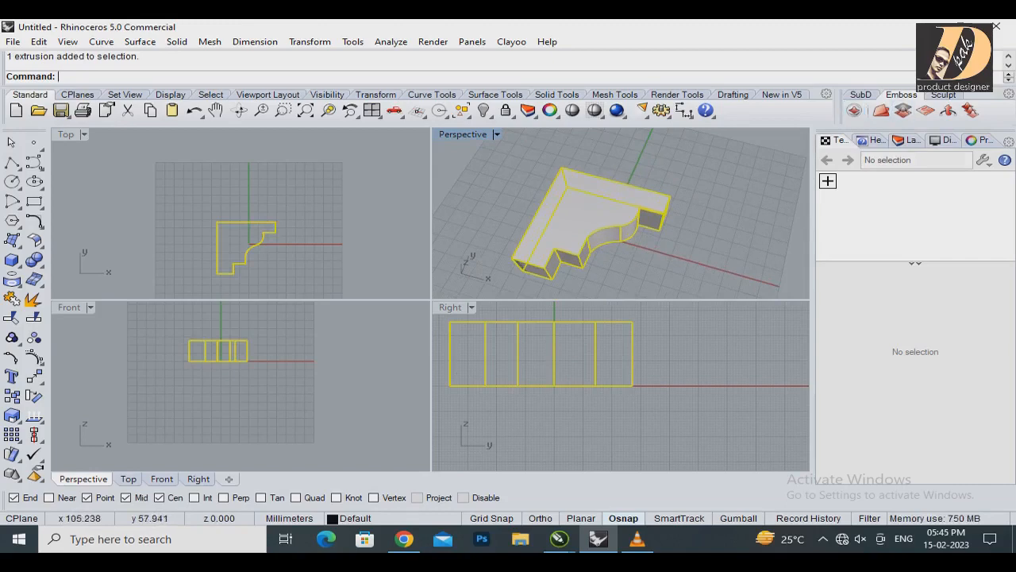
key("F3")
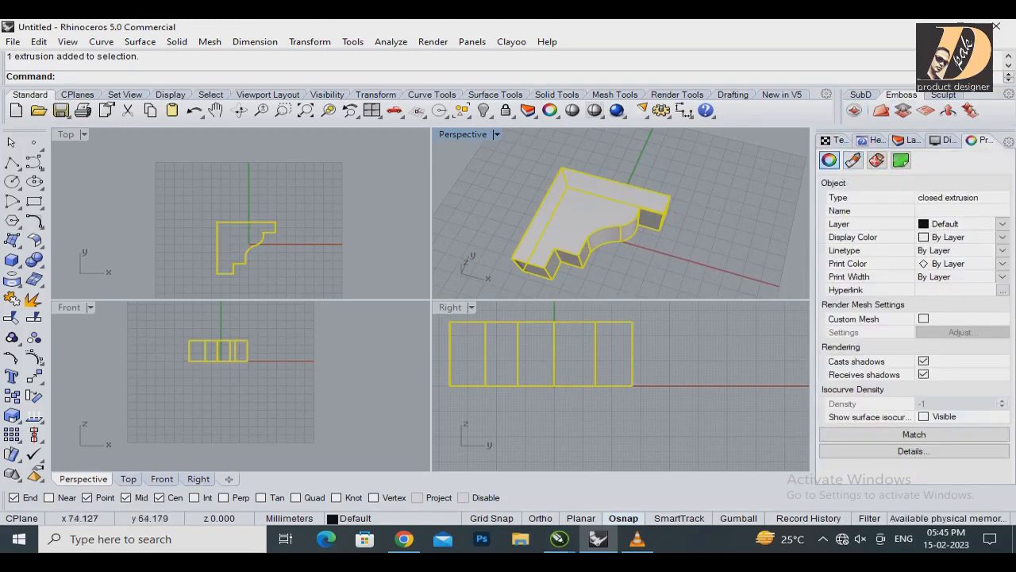
key("Escape")
Apply environment map surface analysis to the corbel extrusion in the maximized Perspective viewport
scroll(627, 214, "up", 4)
key("ctrl+a")
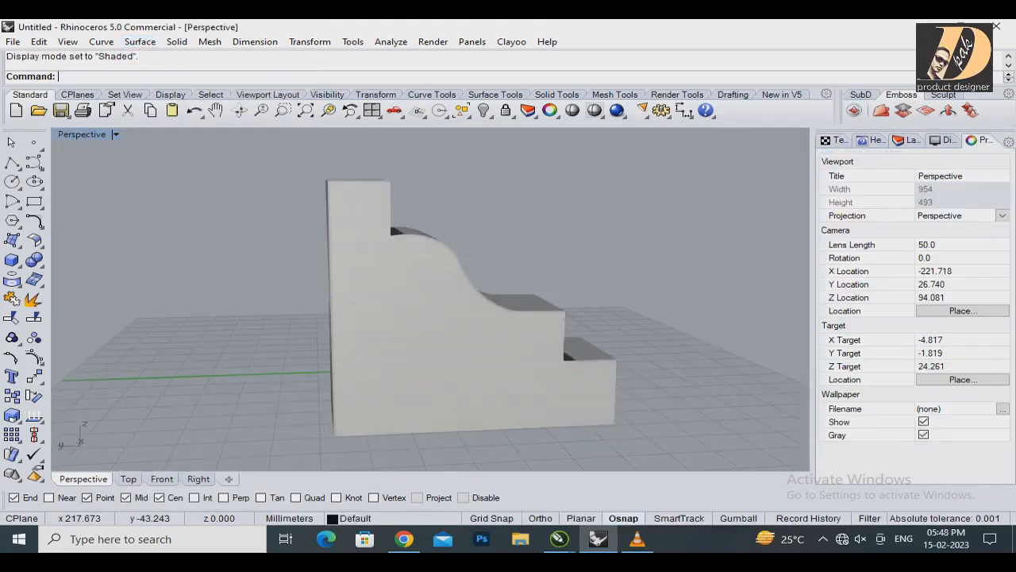
key("Left")
key("Left")
key("Left")
key("Left")
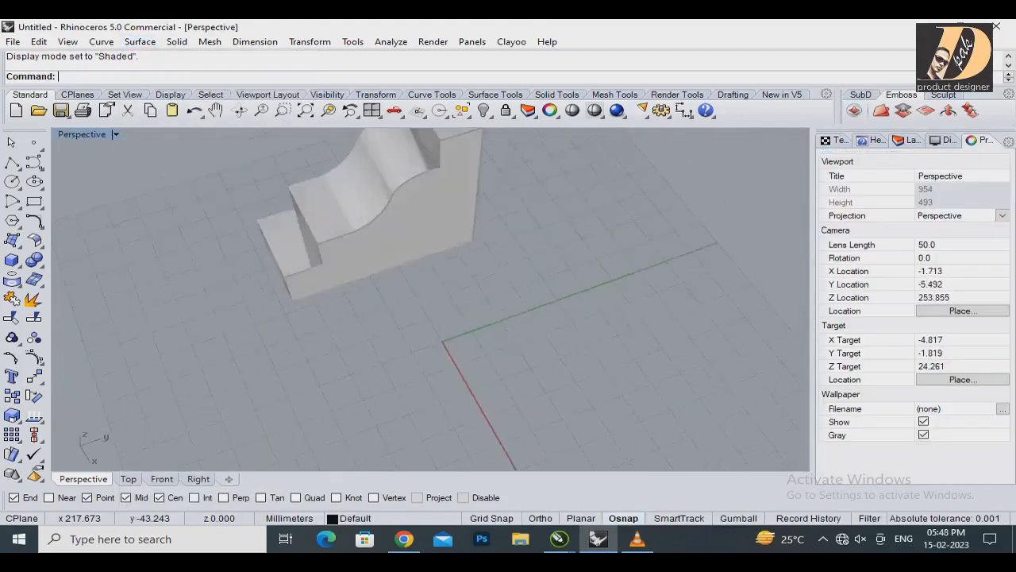
right_click_drag(429, 381, 405, 270)
left_click(349, 258)
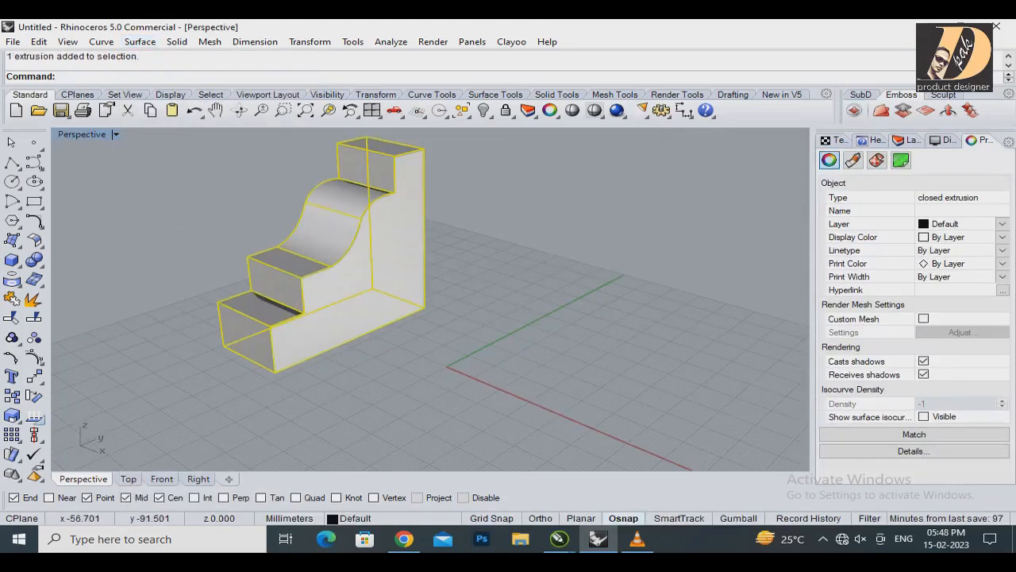
left_click(34, 416)
left_click(61, 464)
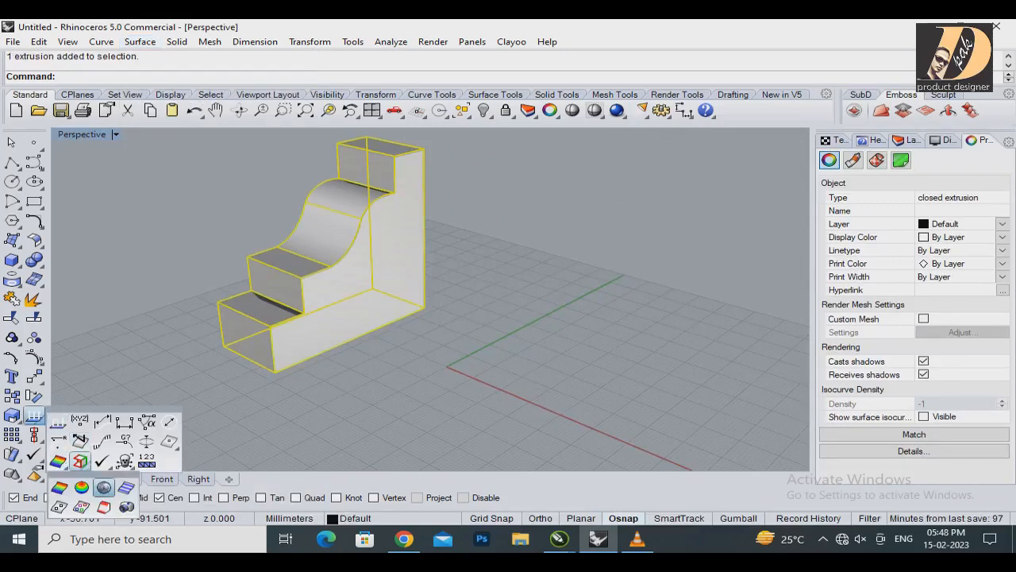
left_click(101, 484)
left_click(512, 310)
Examine the corbel from several angles with the brushed gold environment map
mouse_move(512, 305)
right_mouse_down()
mouse_move(460, 373)
mouse_move(560, 310)
mouse_move(739, 288)
mouse_move(730, 276)
mouse_move(621, 280)
mouse_move(429, 298)
mouse_move(397, 326)
mouse_move(435, 355)
right_mouse_up()
scroll(488, 370, "down", 6)
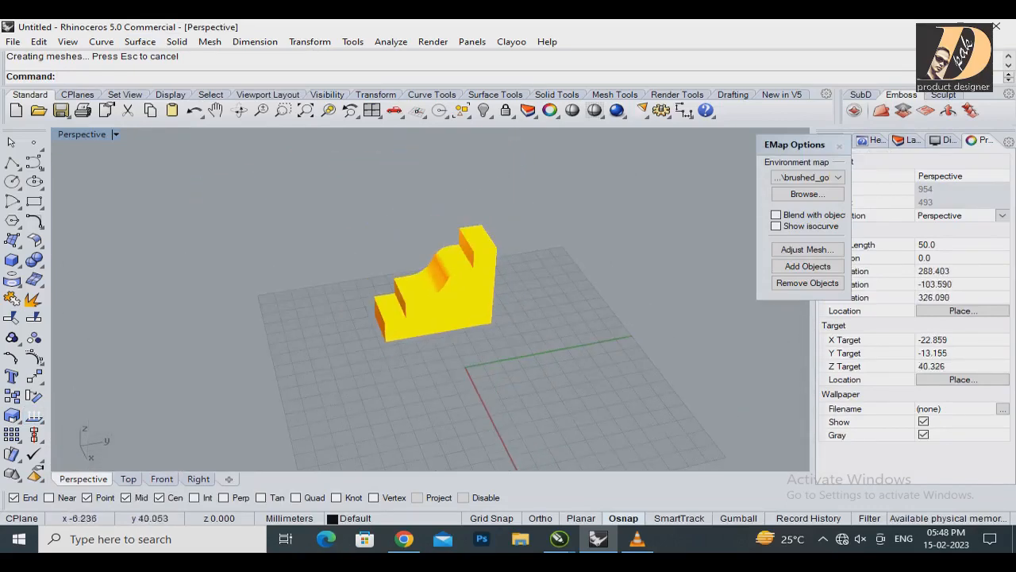
scroll(373, 294, "up", 4)
right_click_drag(301, 363, 179, 320)
right_click_drag(549, 373, 312, 363)
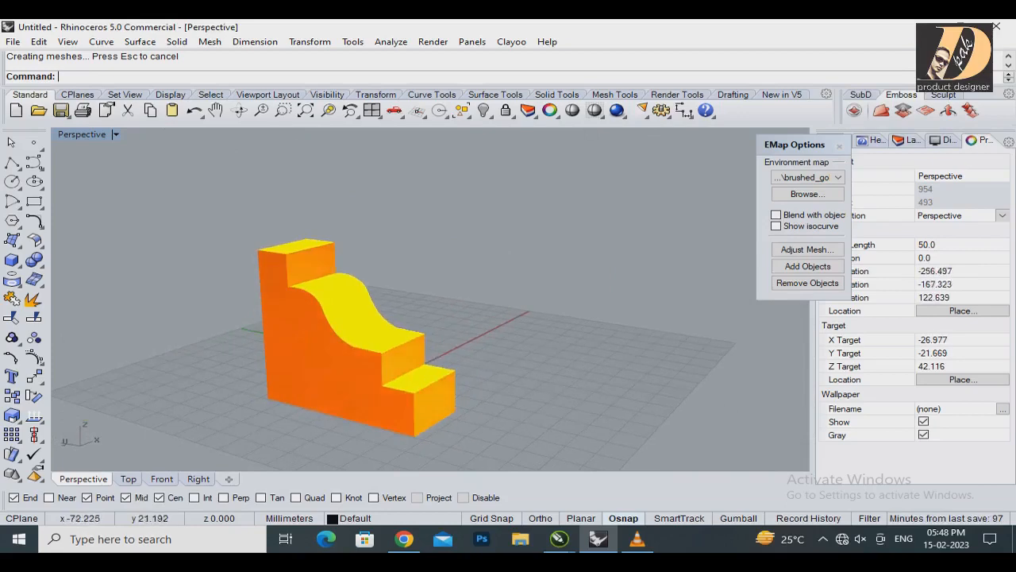
scroll(442, 316, "down", 8)
scroll(447, 343, "up", 2)
right_click_drag(448, 343, 388, 366)
Examine the corbel with the brushed_silver environment map and end the environment map analysis
left_click(809, 177)
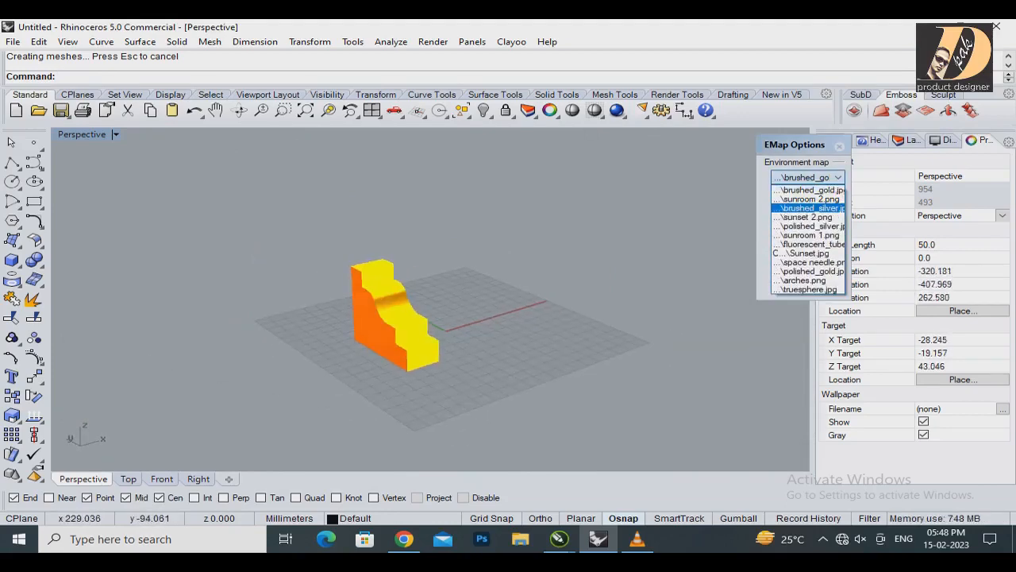
left_click(810, 208)
mouse_move(575, 296)
right_mouse_down()
mouse_move(382, 316)
mouse_move(586, 284)
mouse_move(663, 299)
right_mouse_up()
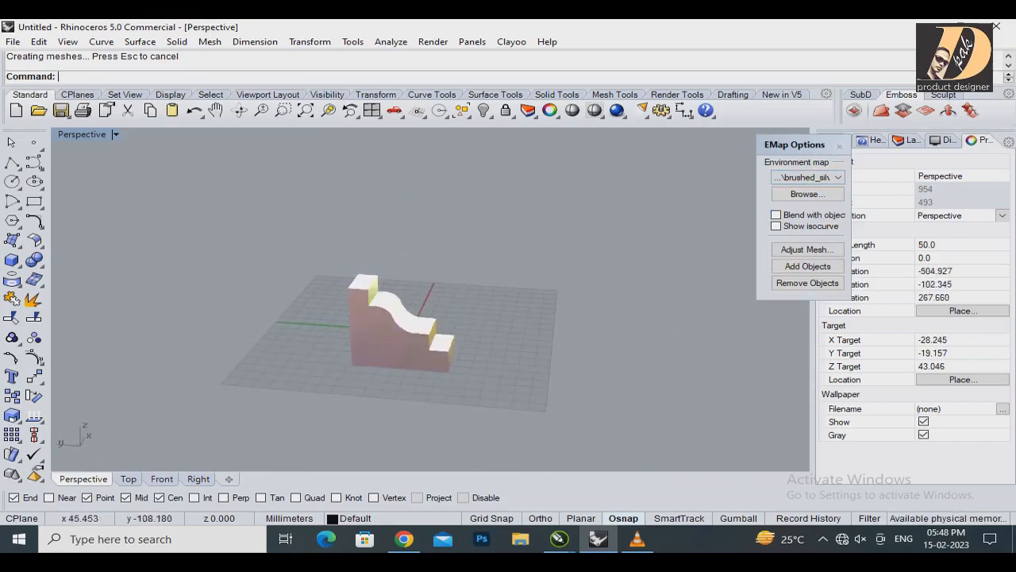
scroll(408, 299, "up", 9)
scroll(389, 305, "down", 9)
mouse_move(490, 287)
right_mouse_down()
mouse_move(485, 448)
mouse_move(458, 375)
mouse_move(496, 293)
right_mouse_up()
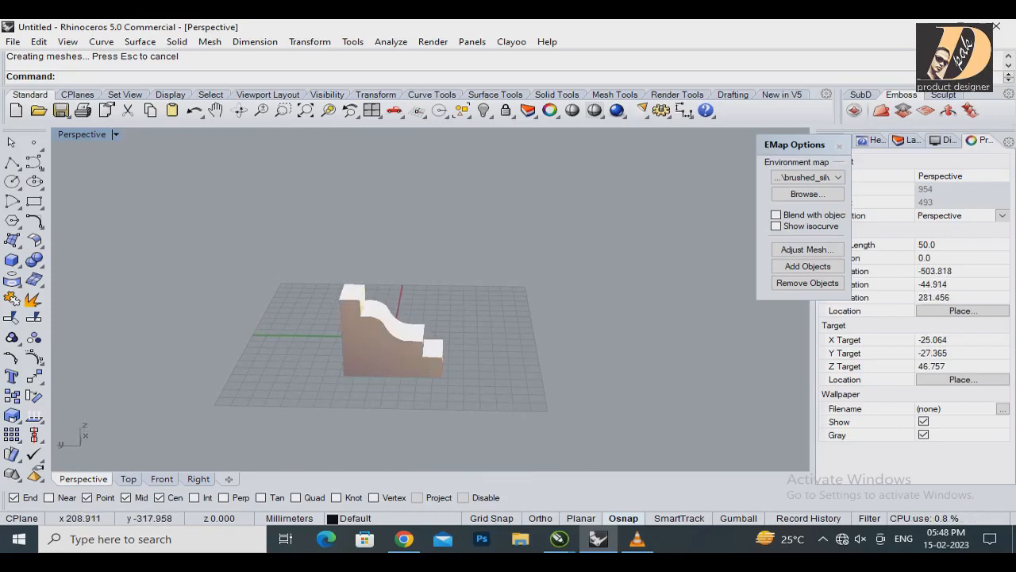
left_click(839, 146)
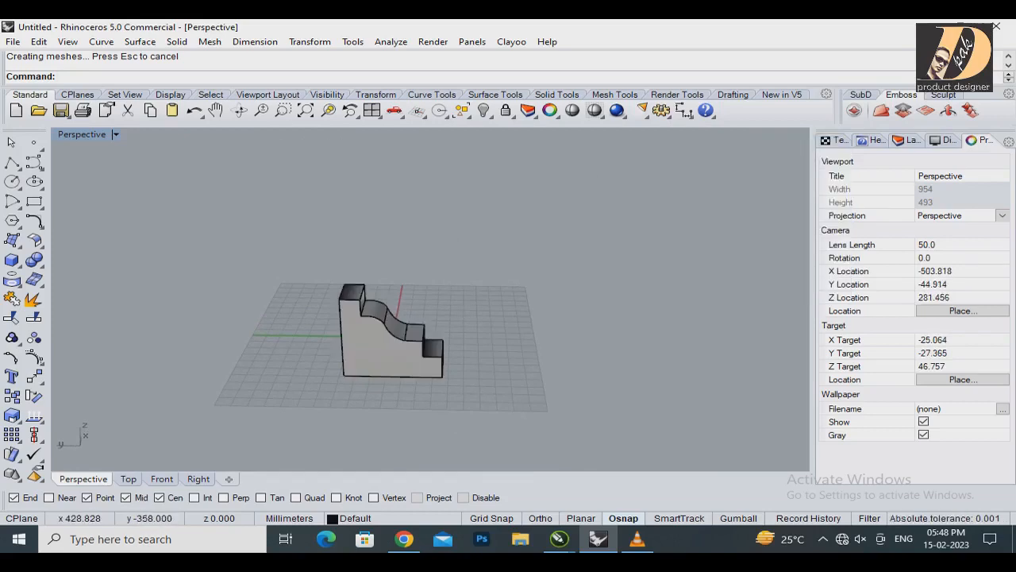
Save the model as CORBEL DESIGN in the 3d folder in Rhino 5 3D Models (*.3dm) format
key("ctrl+s")
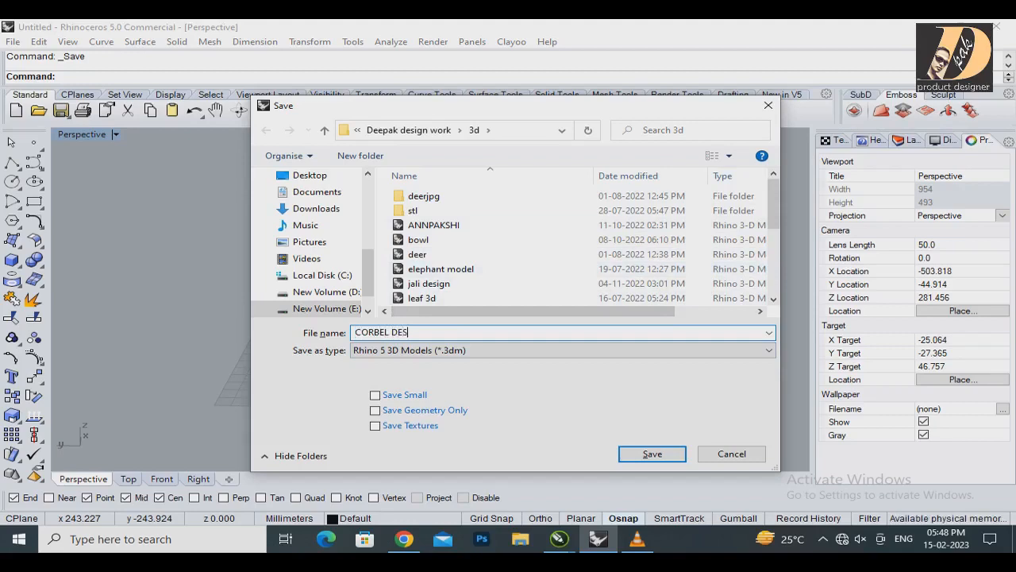
key("Return")
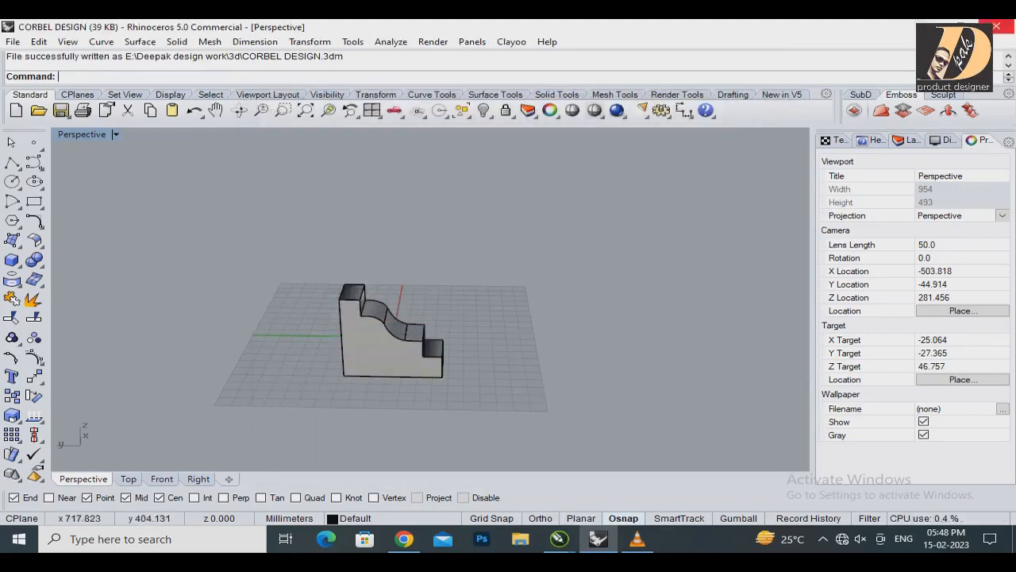
Close Rhinoceros and switch to the VLC media player window
left_click(997, 26)
left_click(598, 538)
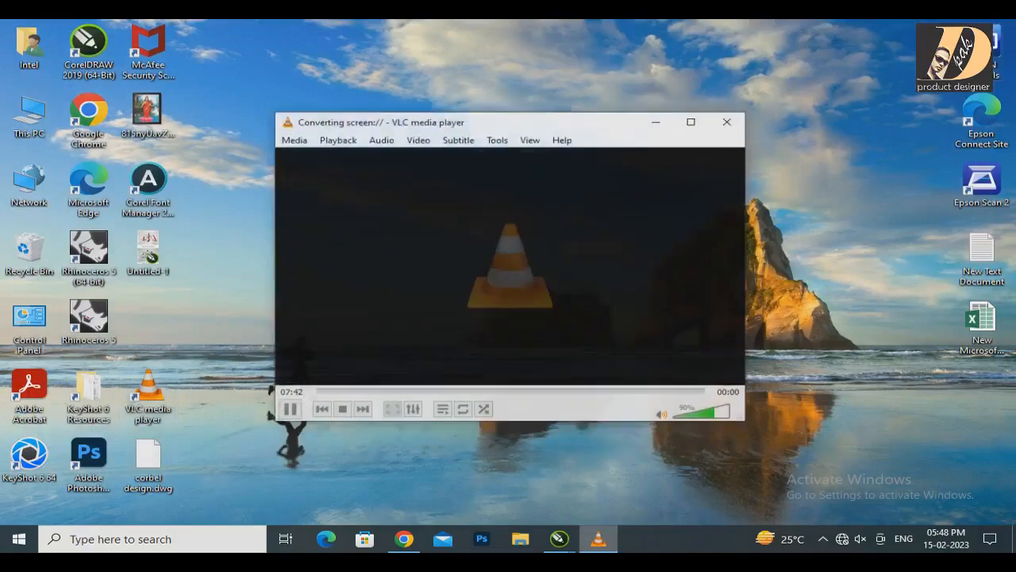